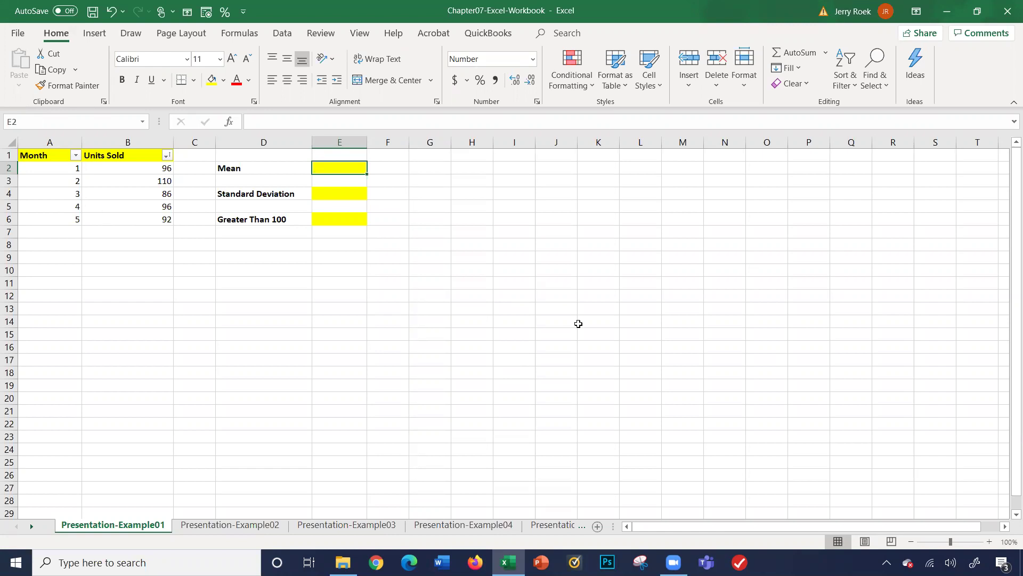
Step: Zoom the Presentation-Example01 sheet in to 130%
left_click(989, 541)
left_click(988, 542)
left_click(989, 542)
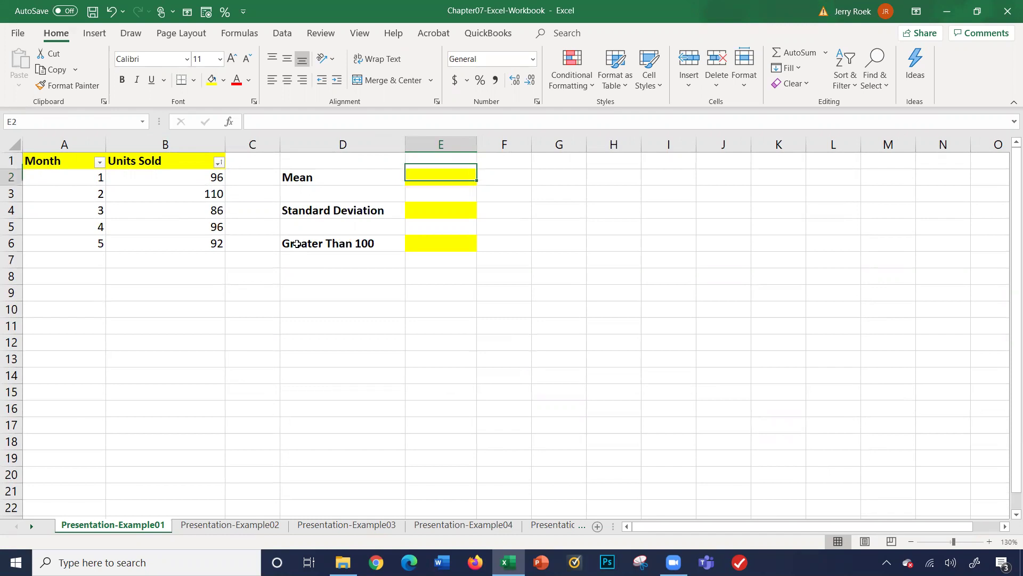
Step: Enter =AVERAGE(B:B) in E2 to get a mean of 96.00
type("=")
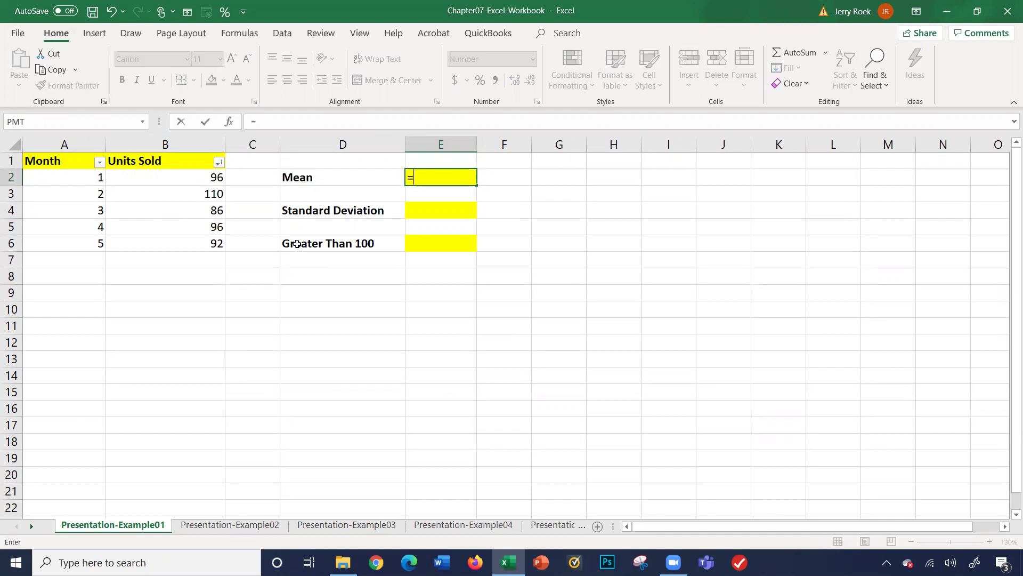
type("average(")
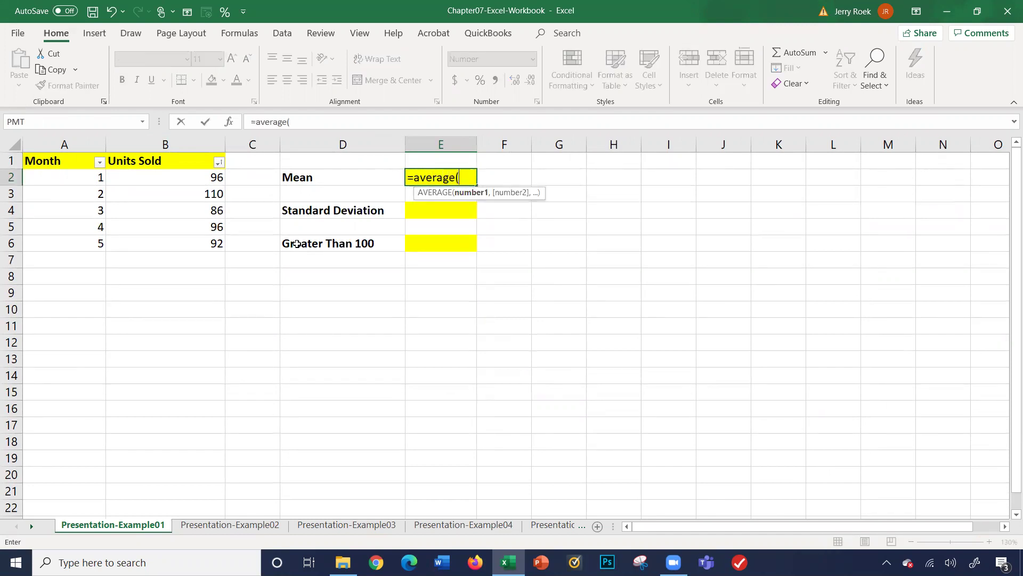
left_click(133, 141)
type(")")
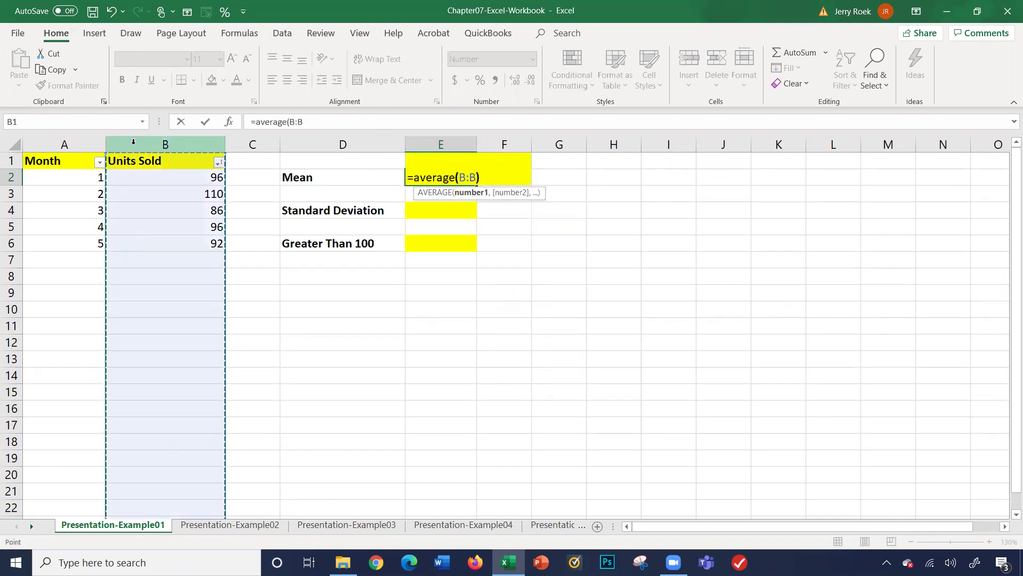
key("Return")
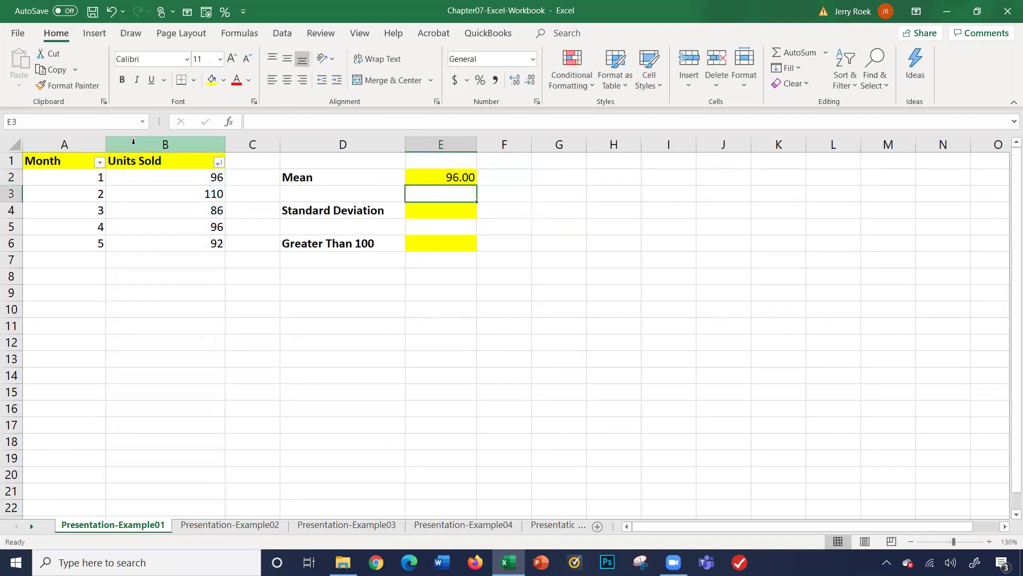
Step: Enter =STDEV.S(B:B) in E4 for a standard deviation of 8.83
key("Down")
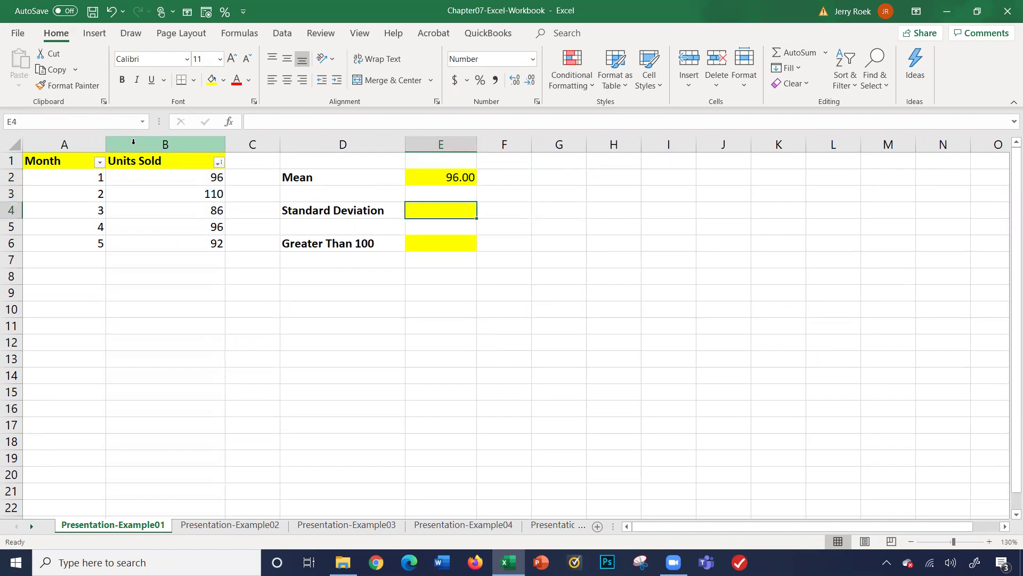
type("=st")
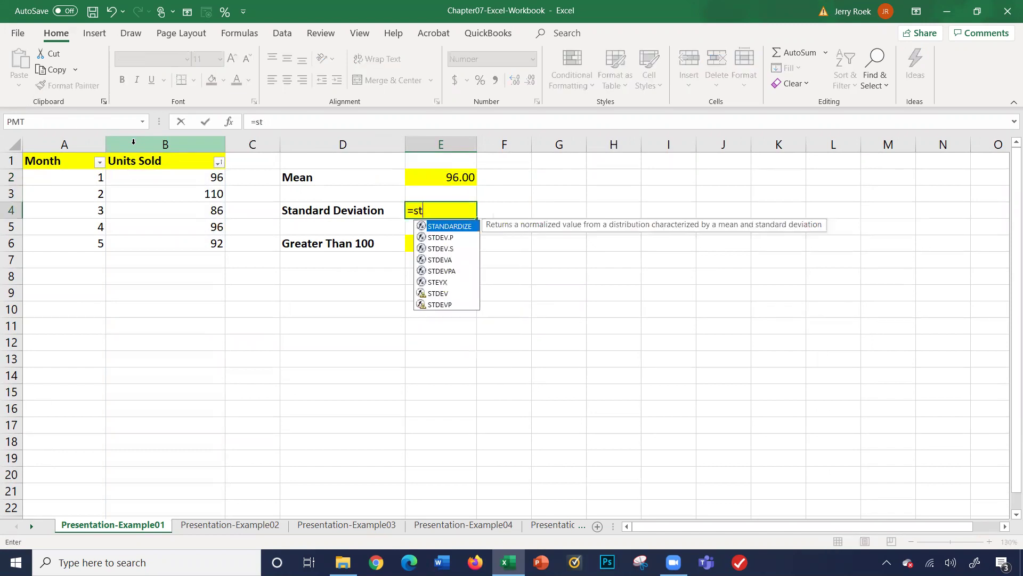
type("and")
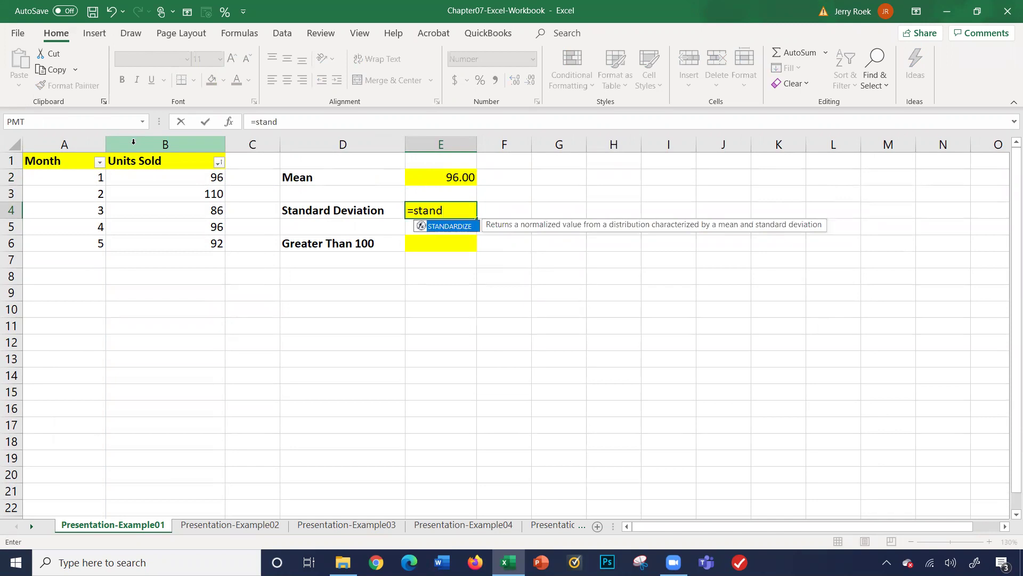
key("BackSpace")
key("BackSpace")
key("BackSpace")
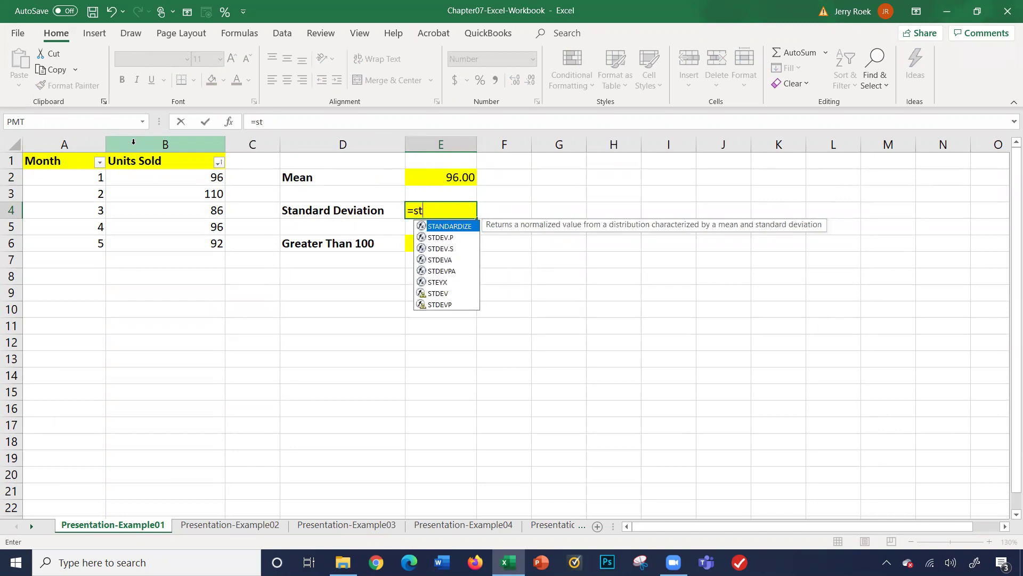
type("dev")
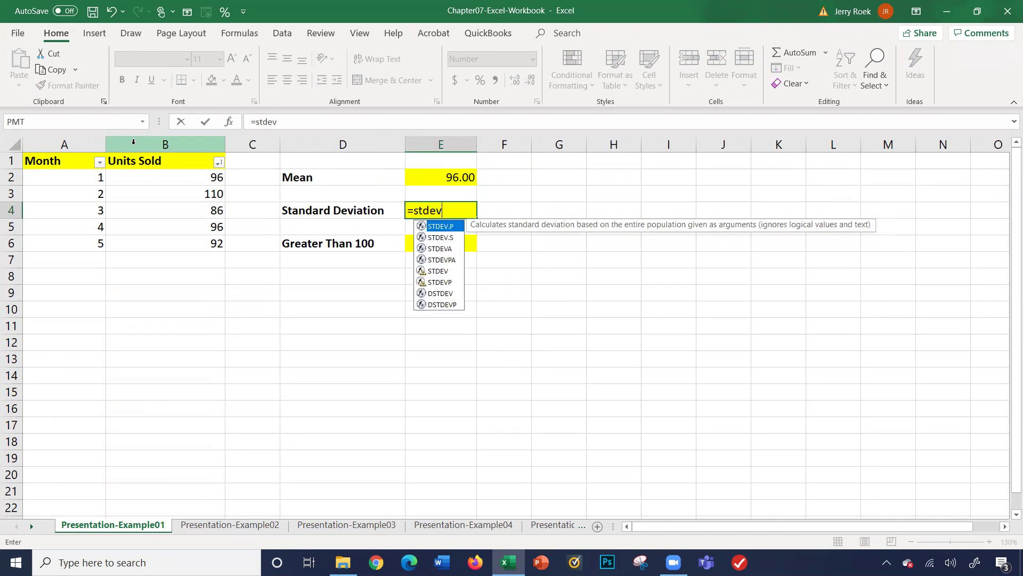
type(".s(")
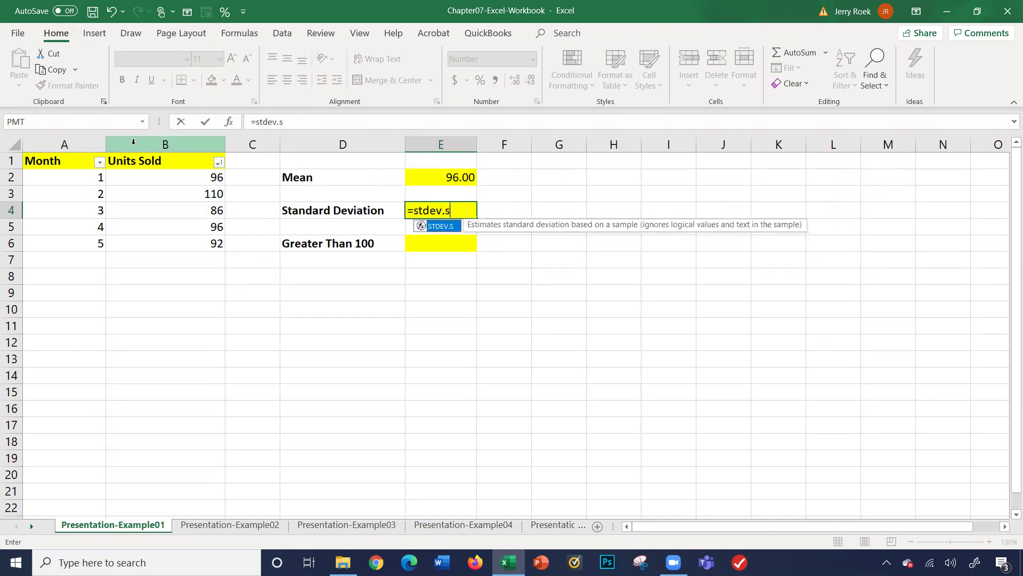
left_click(183, 149)
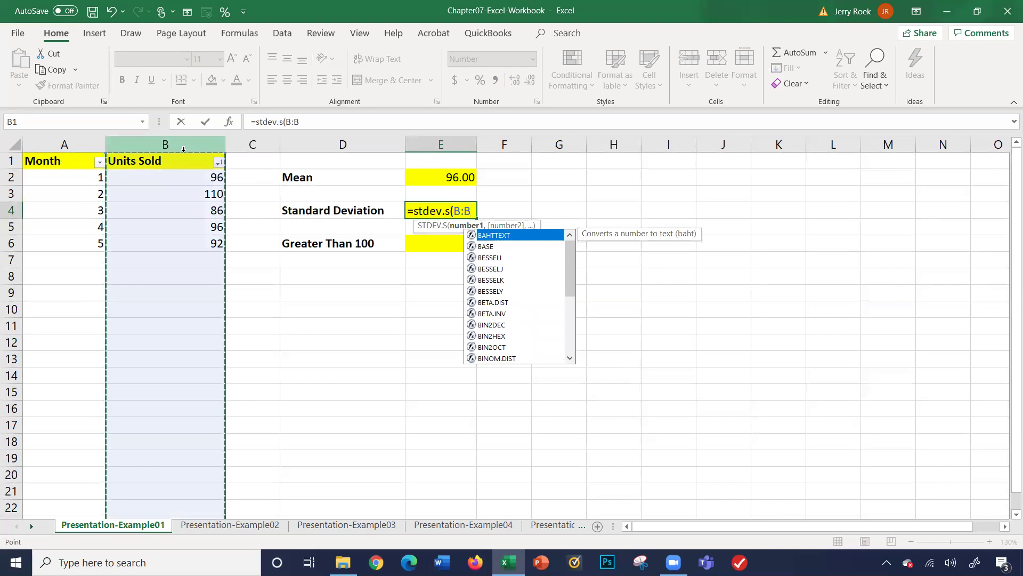
type(")")
key("Return")
key("Up")
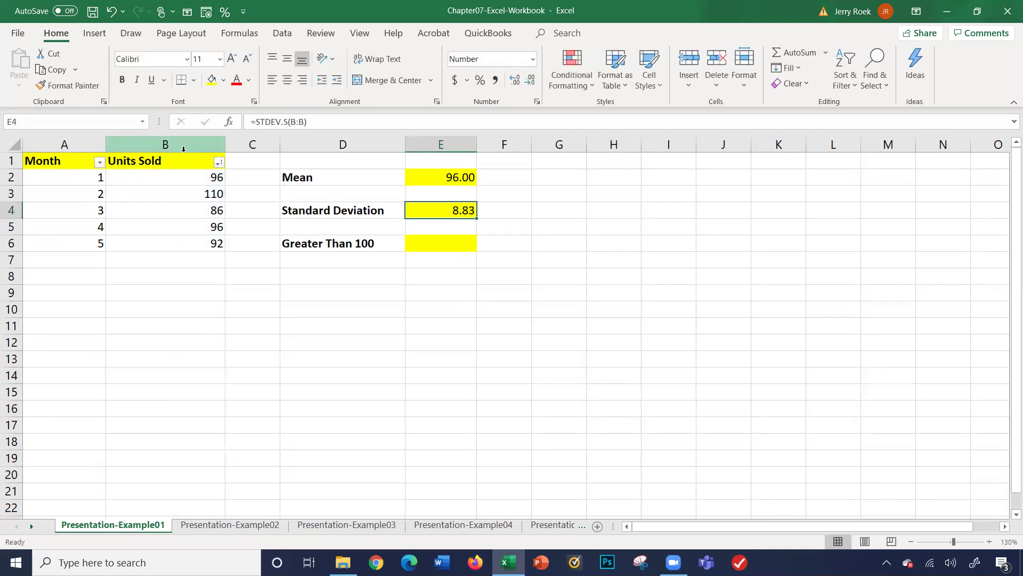
Step: Count Units Sold above 100 in E6 with =COUNTIF(B:B,">100"), giving 1.00
key("Down")
key("Down")
key("Down")
key("Up")
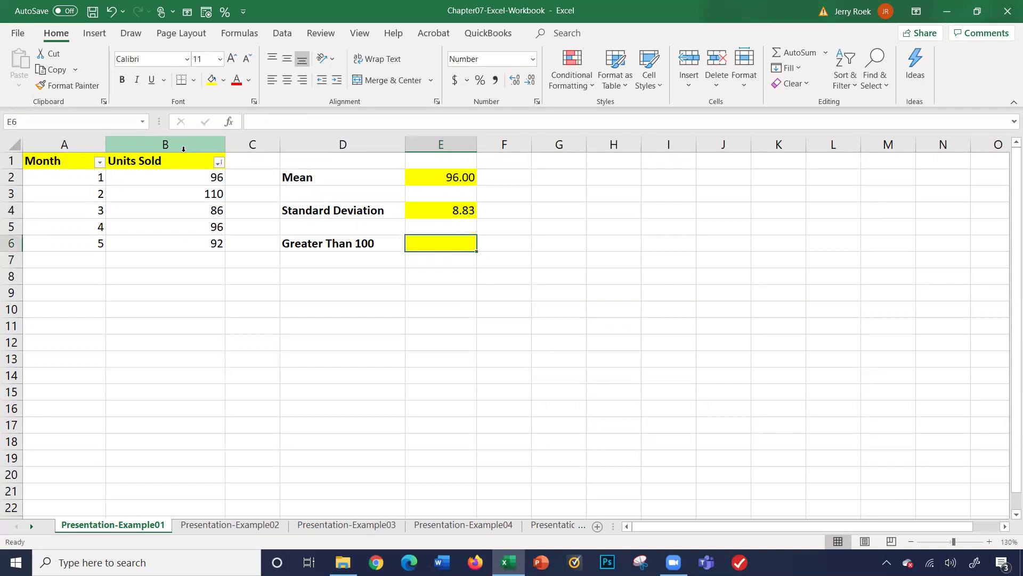
type("=countif")
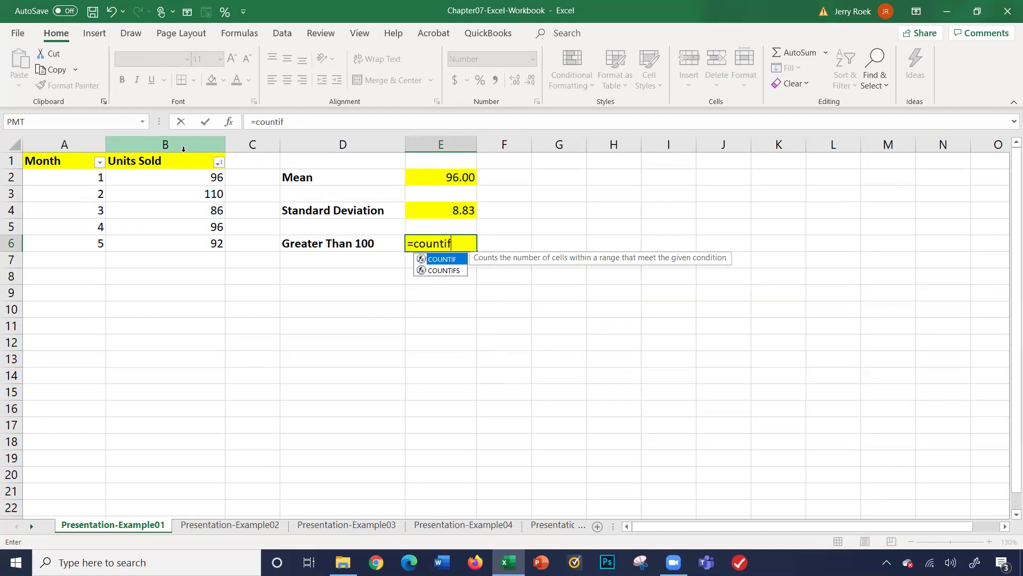
type("(")
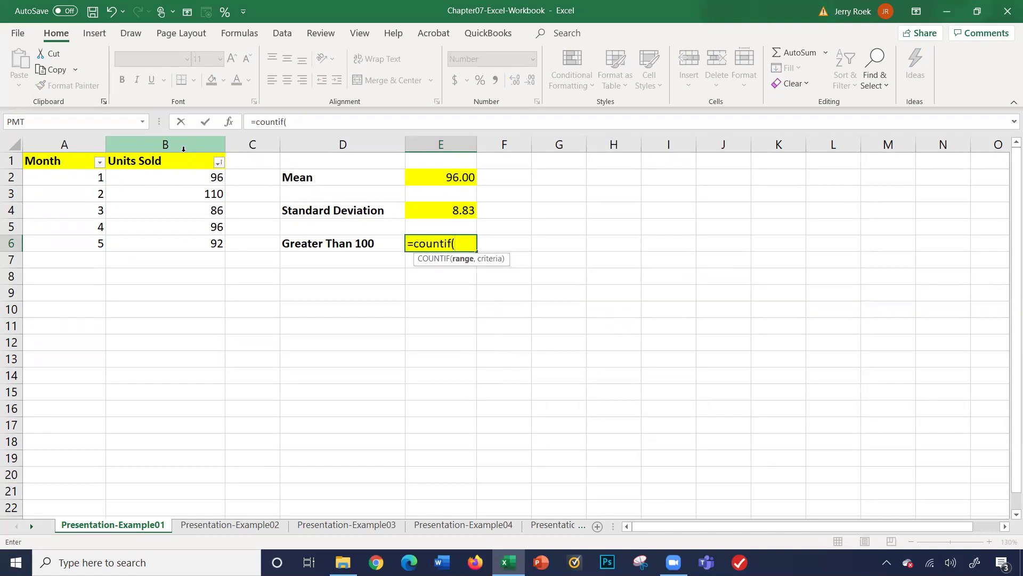
left_click(145, 143)
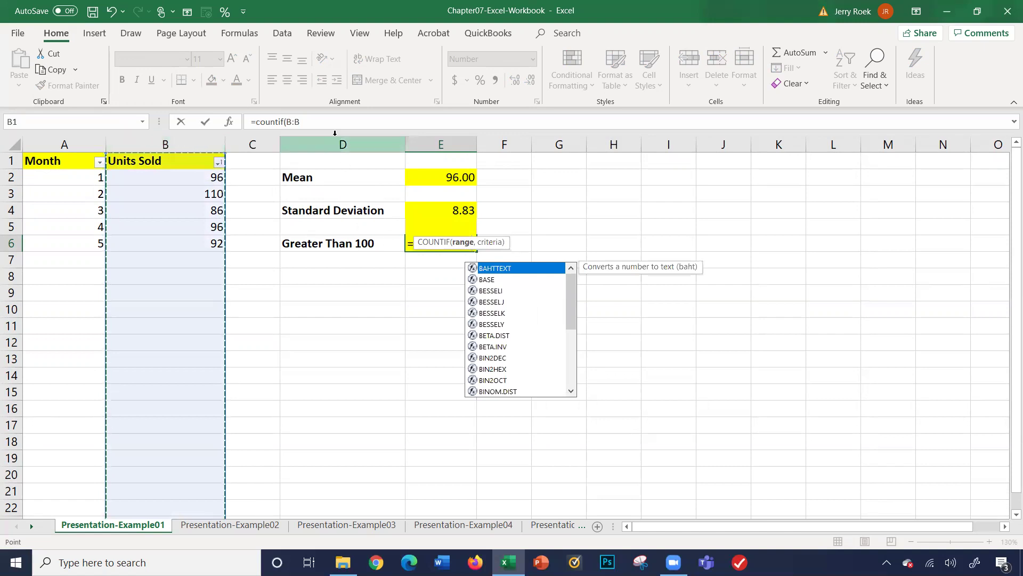
left_click(319, 123)
type(",")
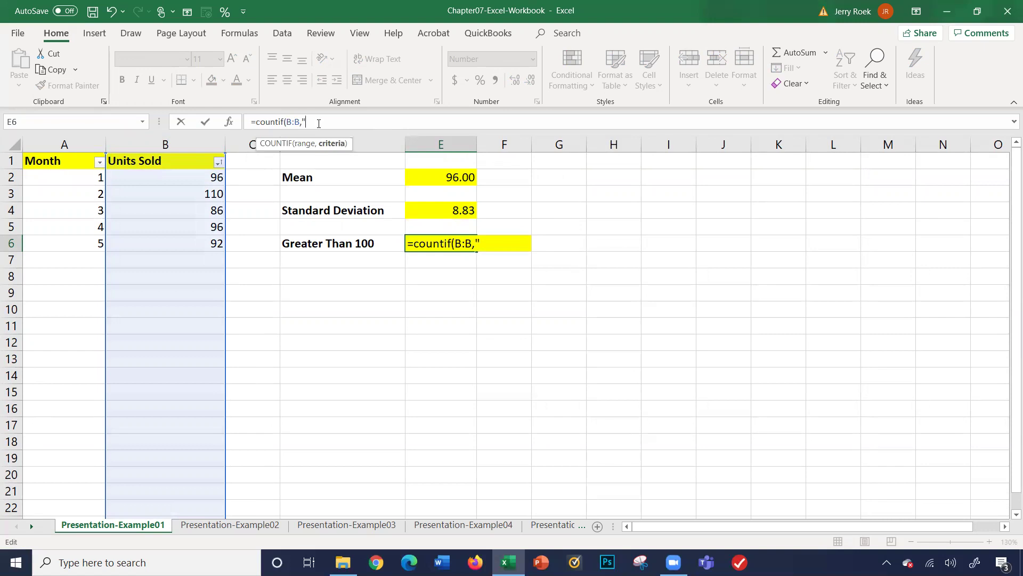
type("\">100\")")
key("Return")
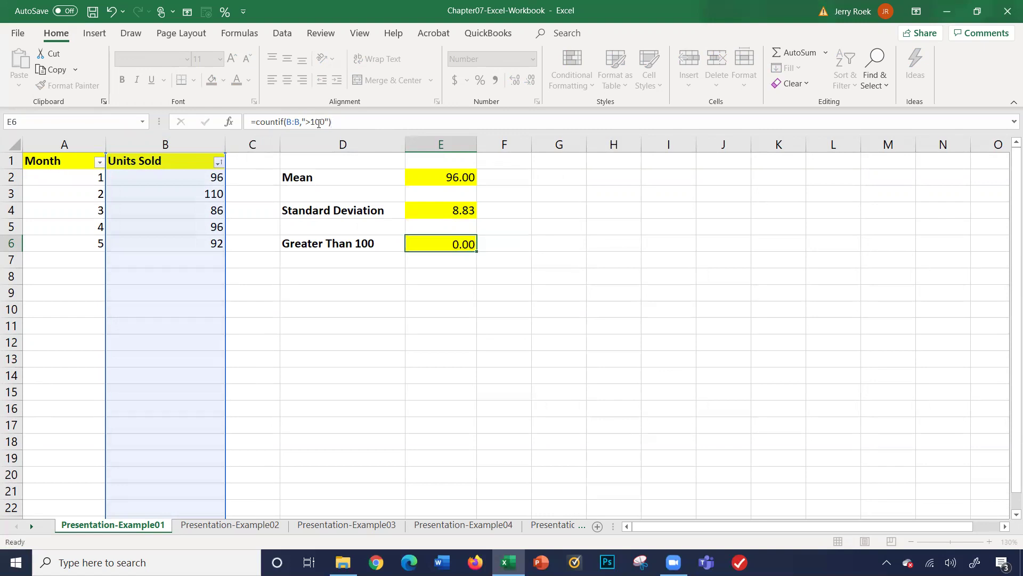
key("Up")
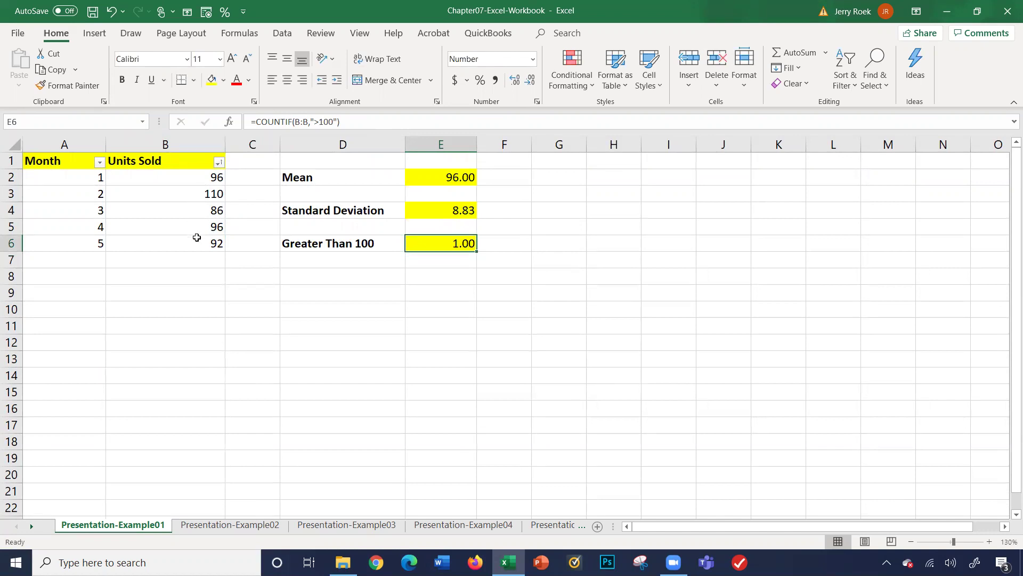
left_click(329, 121)
key("BackSpace")
key("BackSpace")
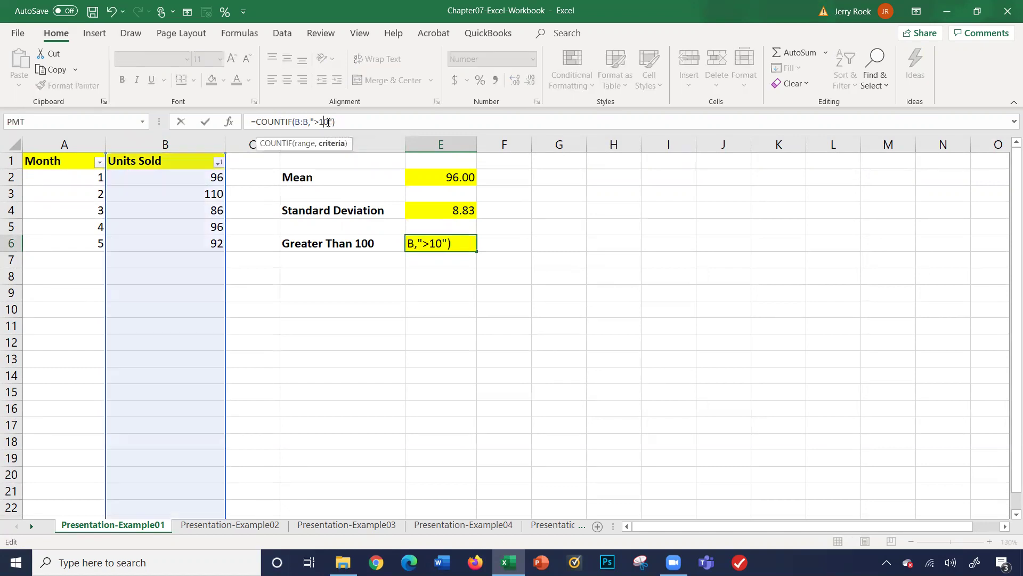
type("9")
key("Return")
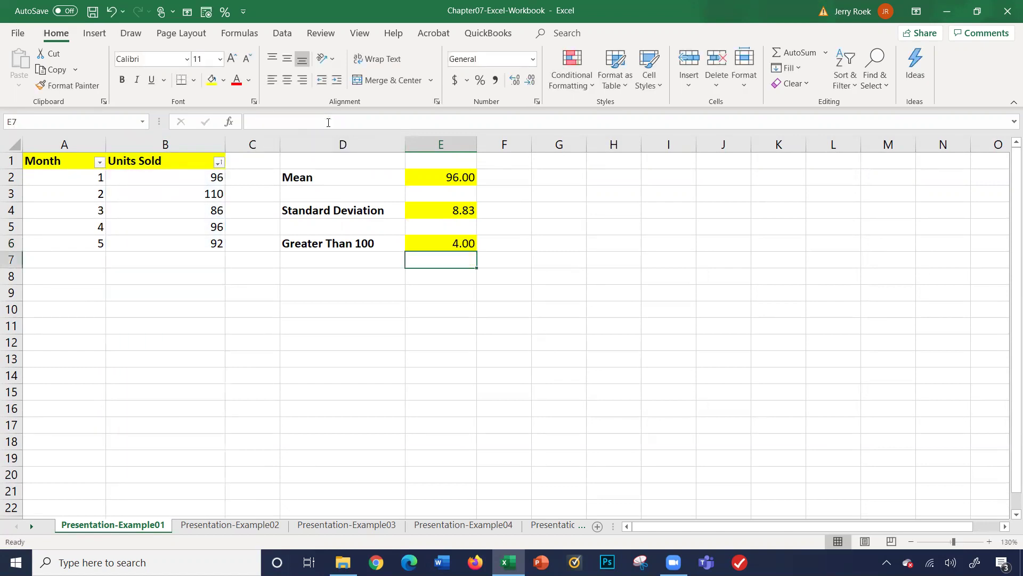
key("Left")
key("Left")
key("Left")
key("Up")
key("Up")
key("Up")
key("Up")
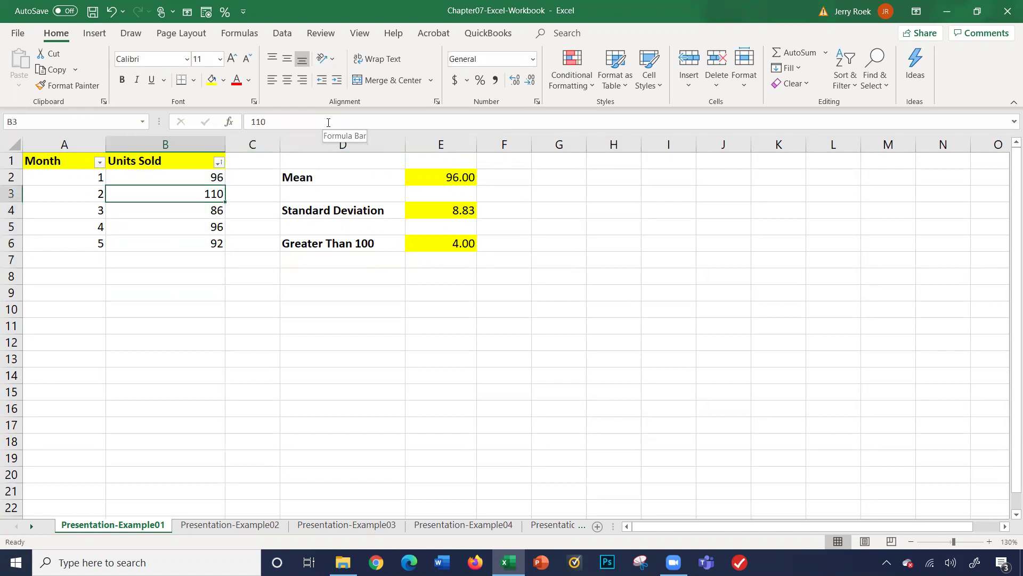
key("Up")
key("Down")
key("Down")
key("Down")
key("Down")
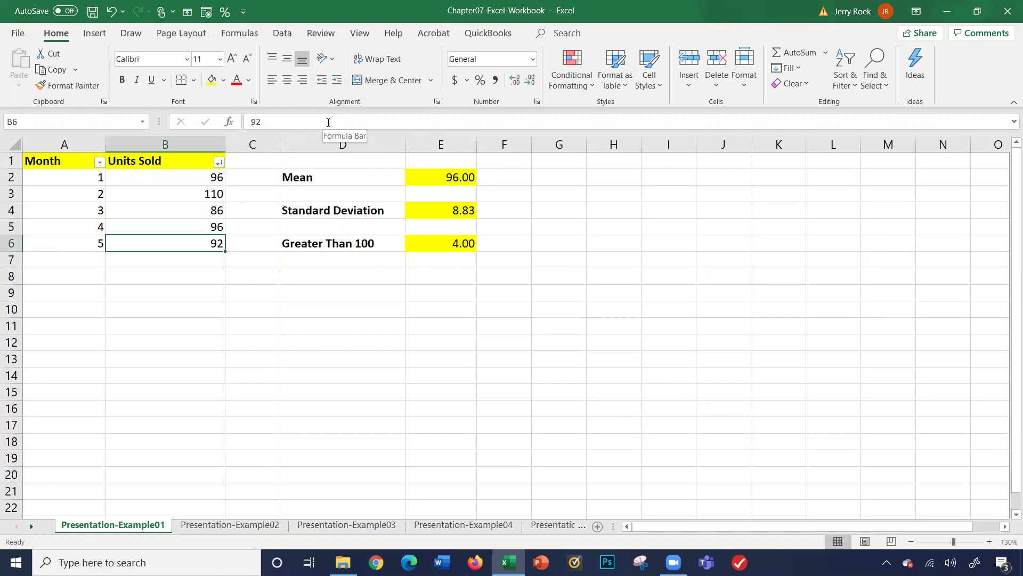
key("Right")
key("Right")
key("Right")
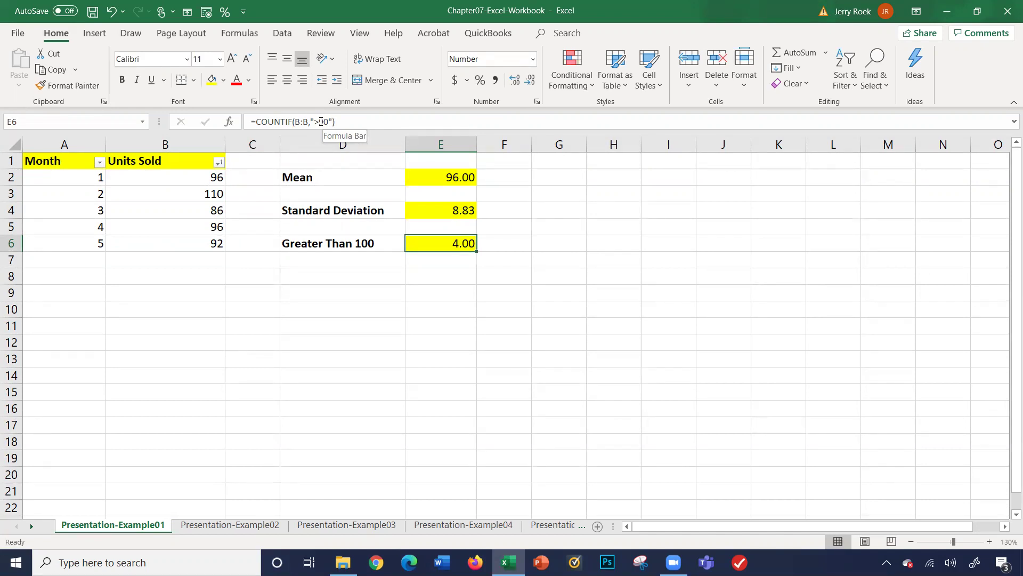
key("Up")
key("Up")
key("Up")
key("Up")
key("Up")
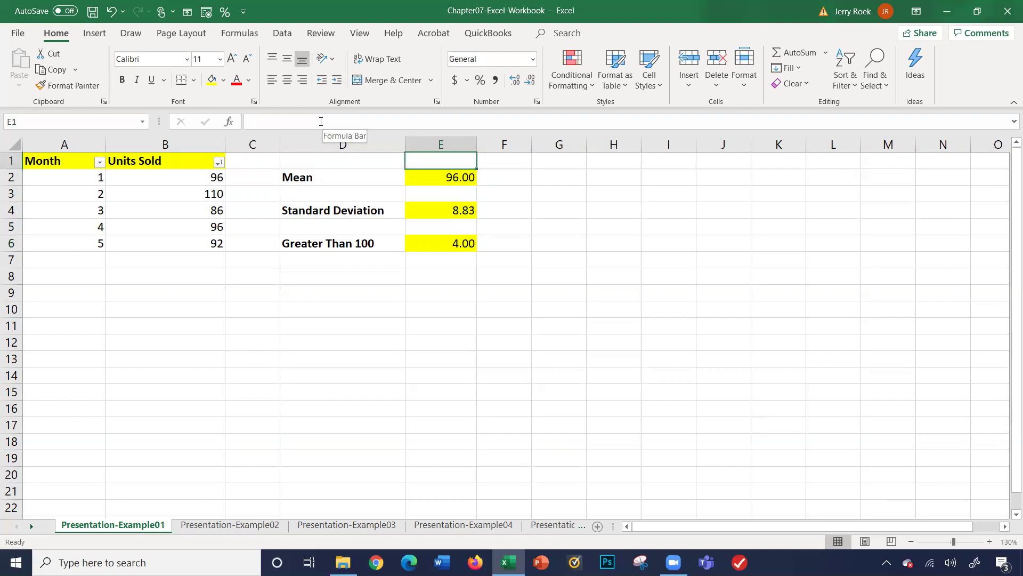
key("Down")
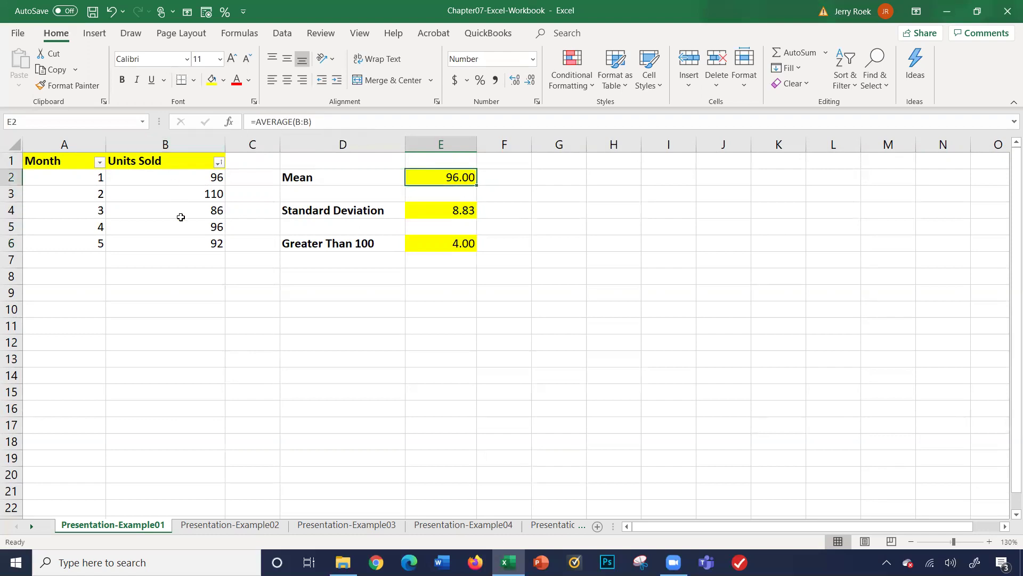
left_click(427, 248)
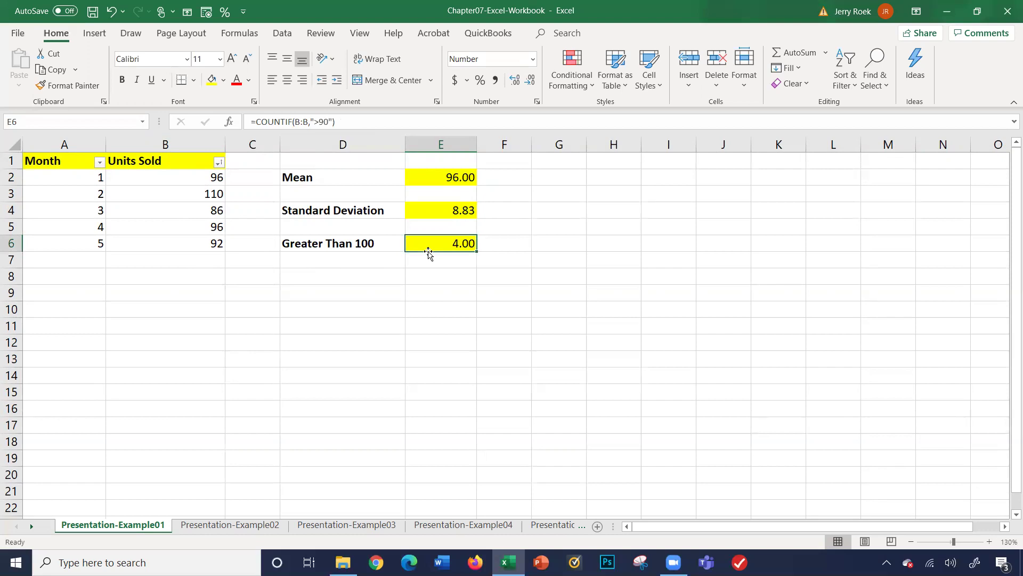
left_click(111, 12)
Step: Switch to the Presentation-Example02 sheet and step through its empty input cells
left_click(212, 525)
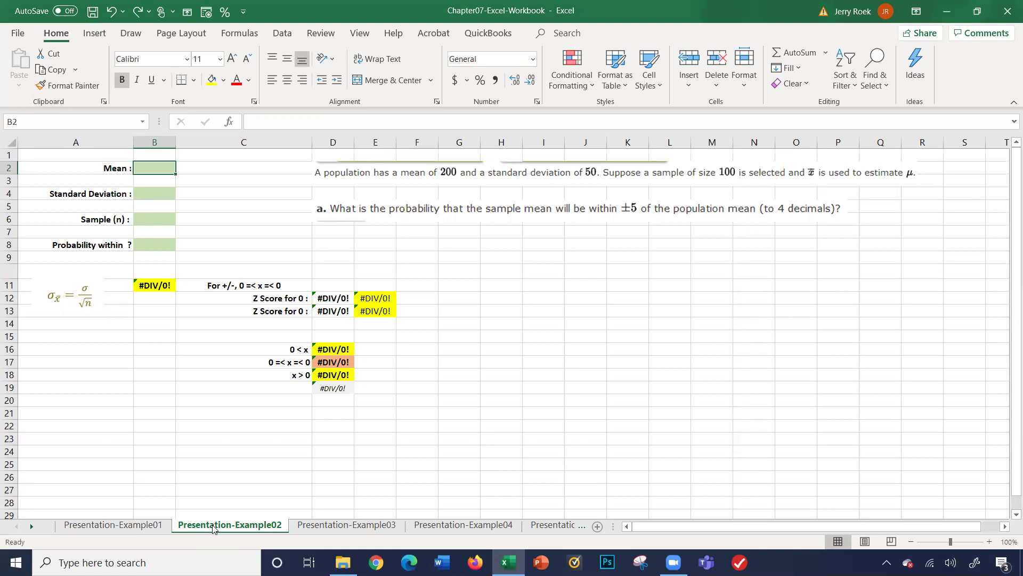
key("Down")
key("Down")
key("Down")
key("Down")
key("Down")
key("Down")
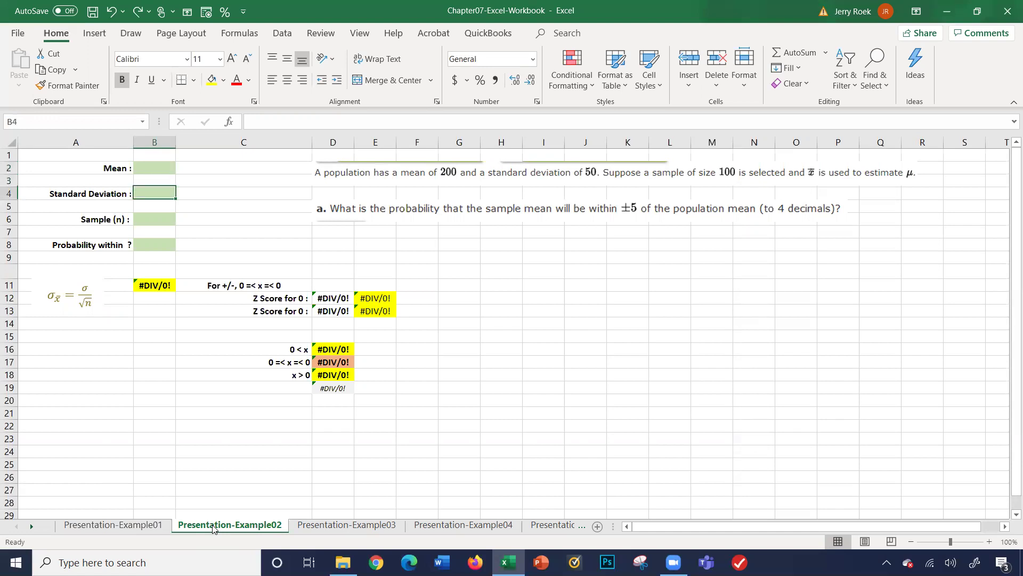
key("Up")
key("Up")
key("Up")
key("Up")
key("Up")
key("Up")
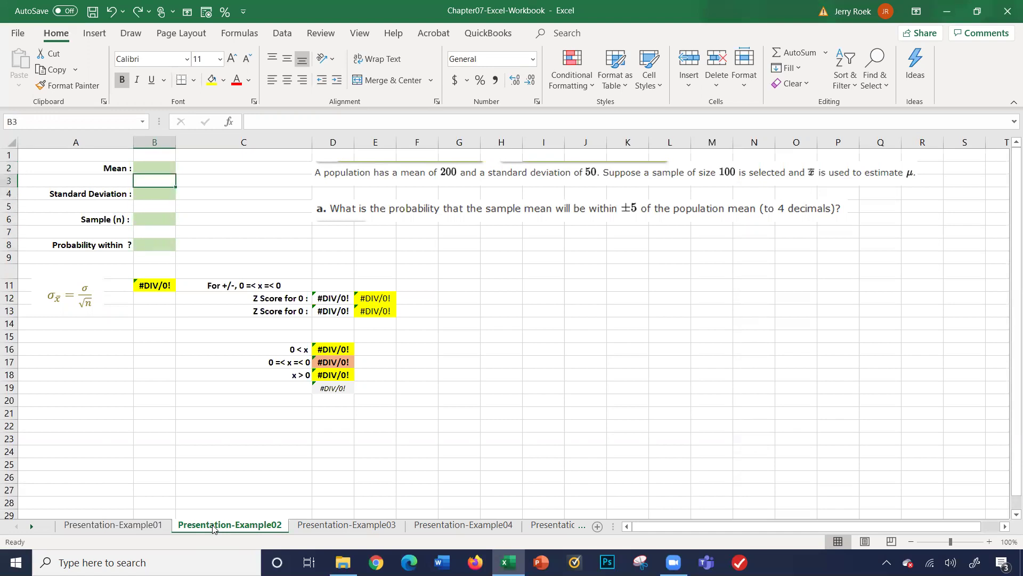
key("Down")
key("Down")
key("Down")
key("Down")
key("Down")
key("Down")
key("Up")
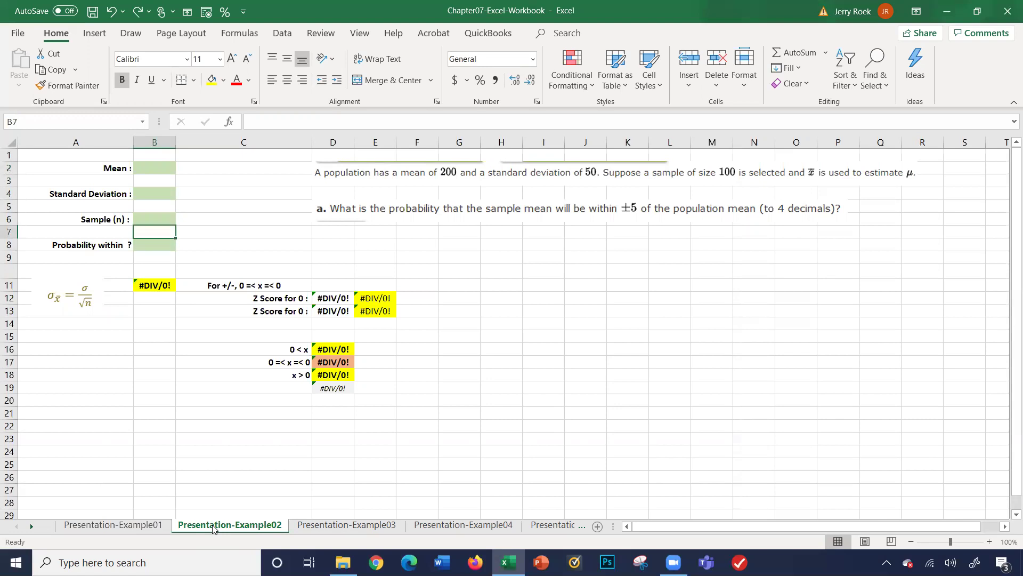
key("Up")
key("Up")
key("Up")
key("Up")
key("Down")
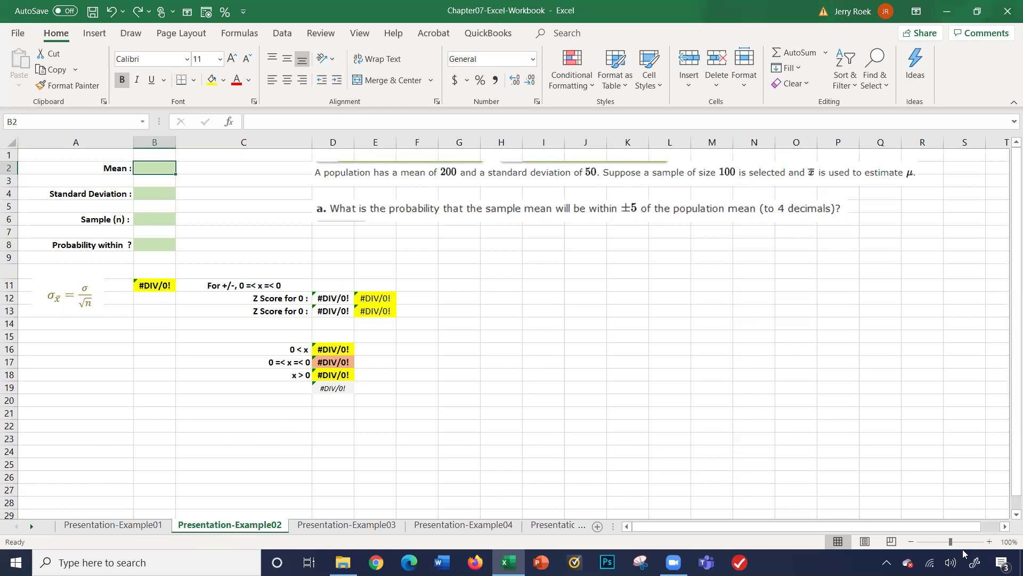
Step: Zoom in and enter mean 200, standard deviation 50 and sample size 100
left_click(990, 542)
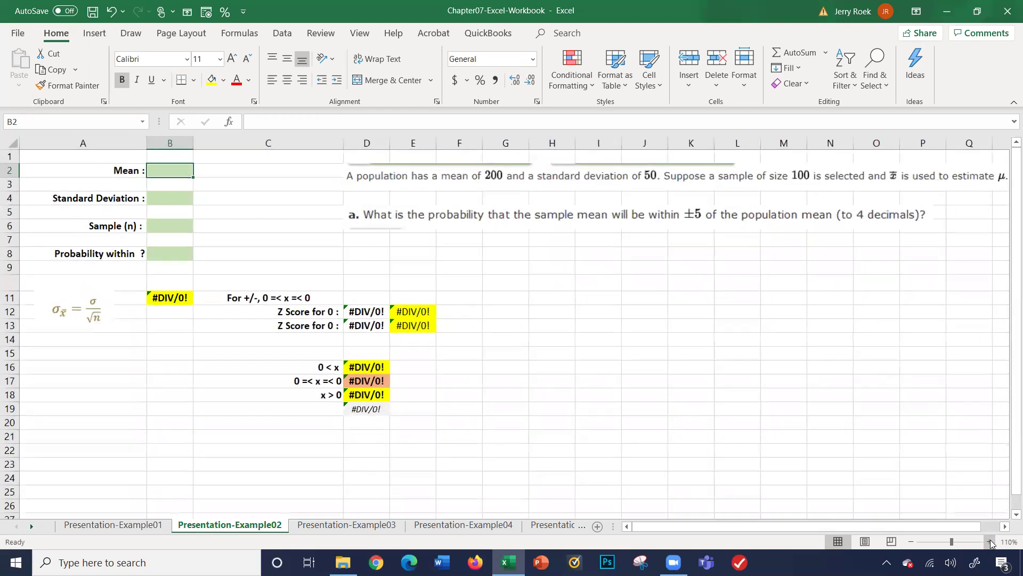
left_click(990, 541)
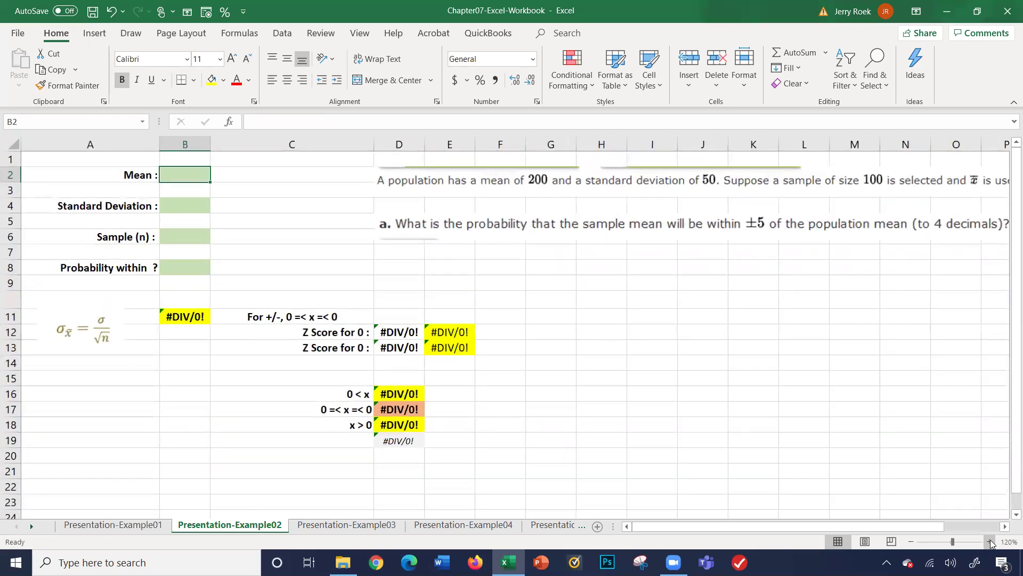
type("200")
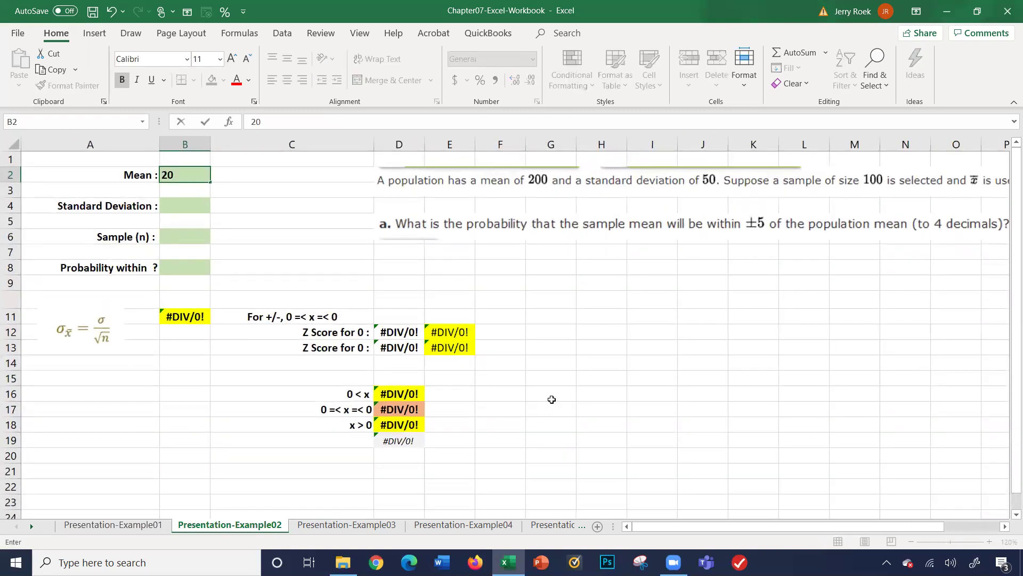
key("Return")
key("Return")
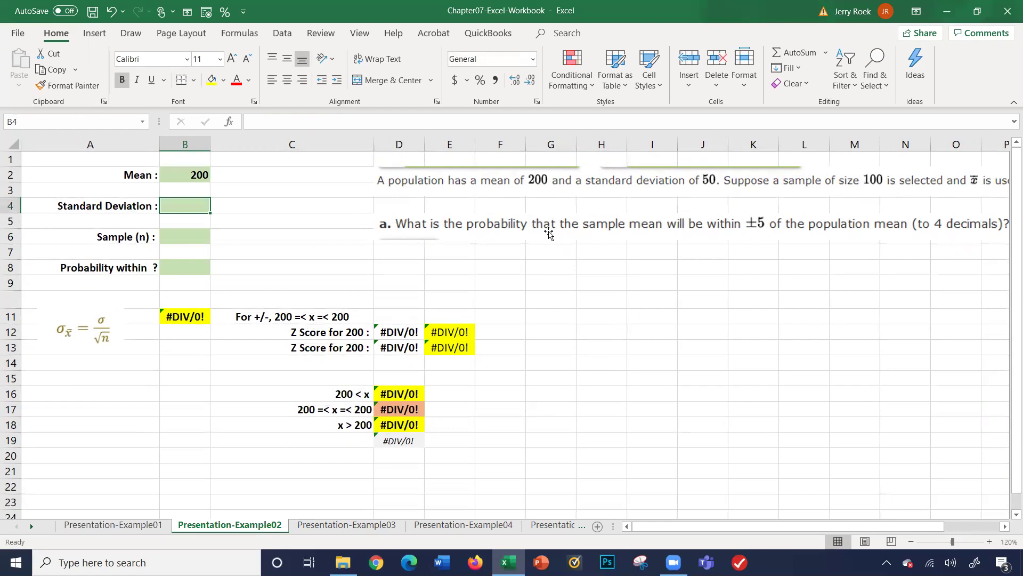
type("50")
key("Return")
key("Return")
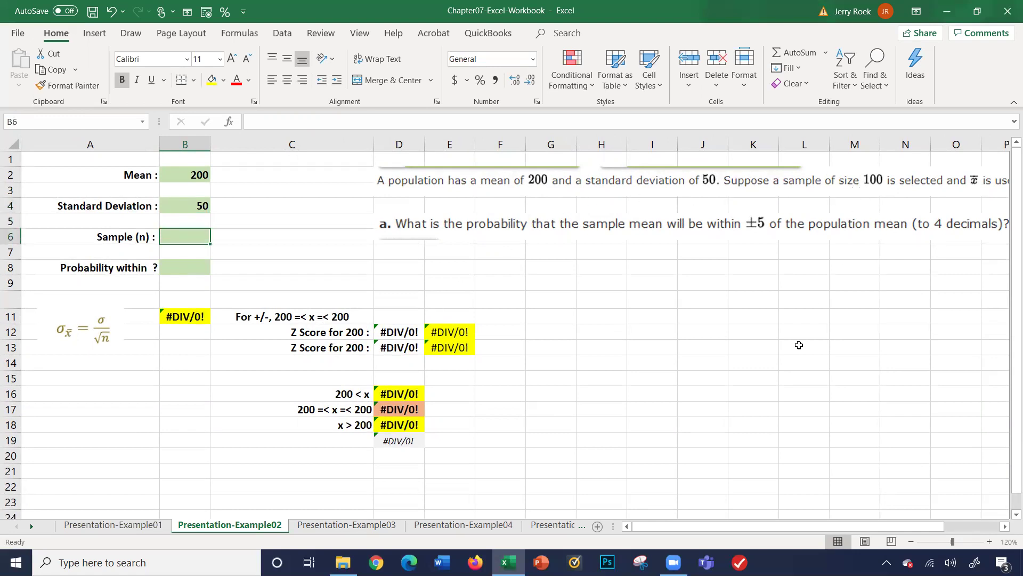
type("1")
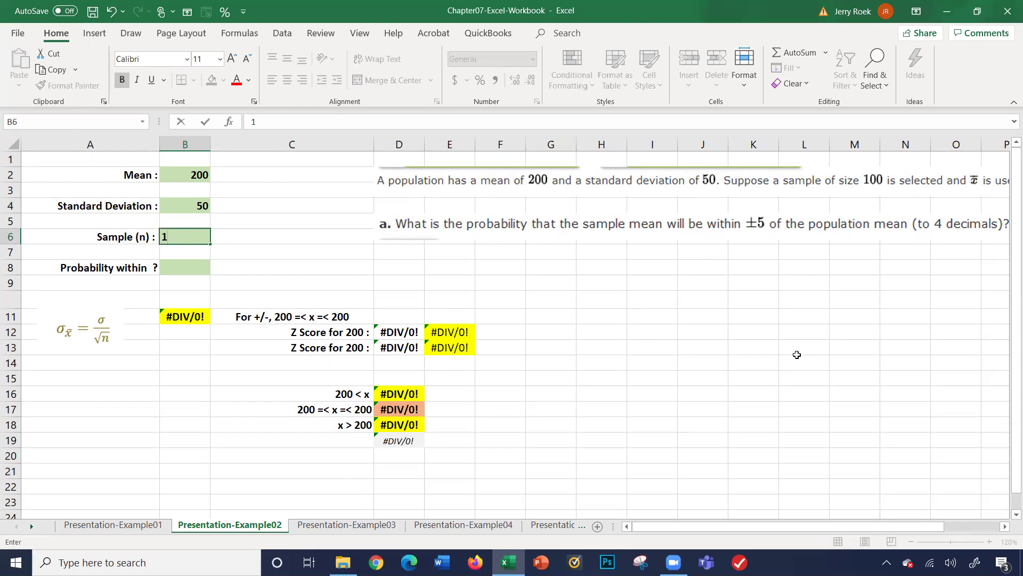
type("00")
key("Return")
Step: Enter 5 as the probability-within range, giving P(195≤x≤205)=0.6827
key("Up")
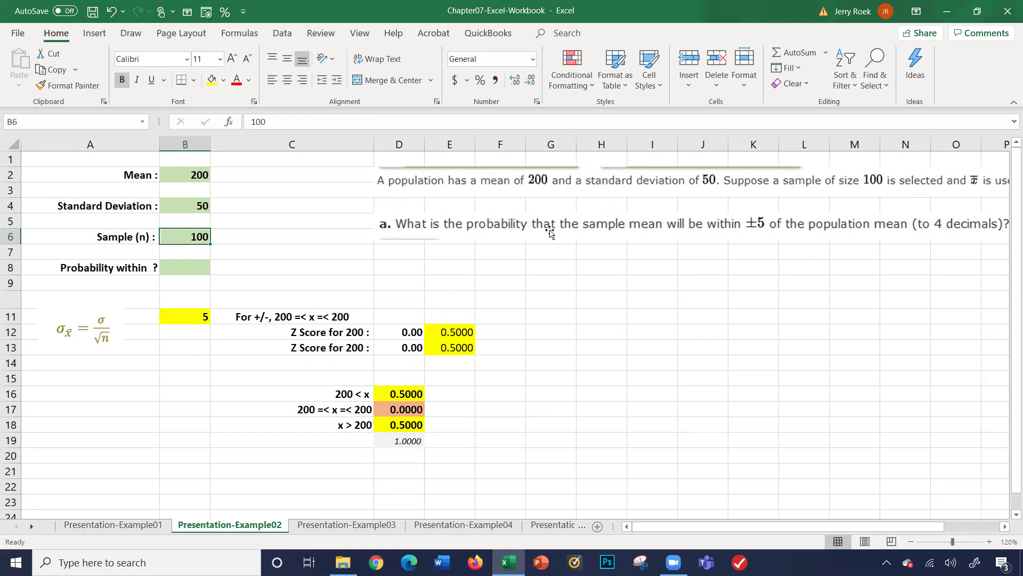
key("Down")
key("Down")
type("5")
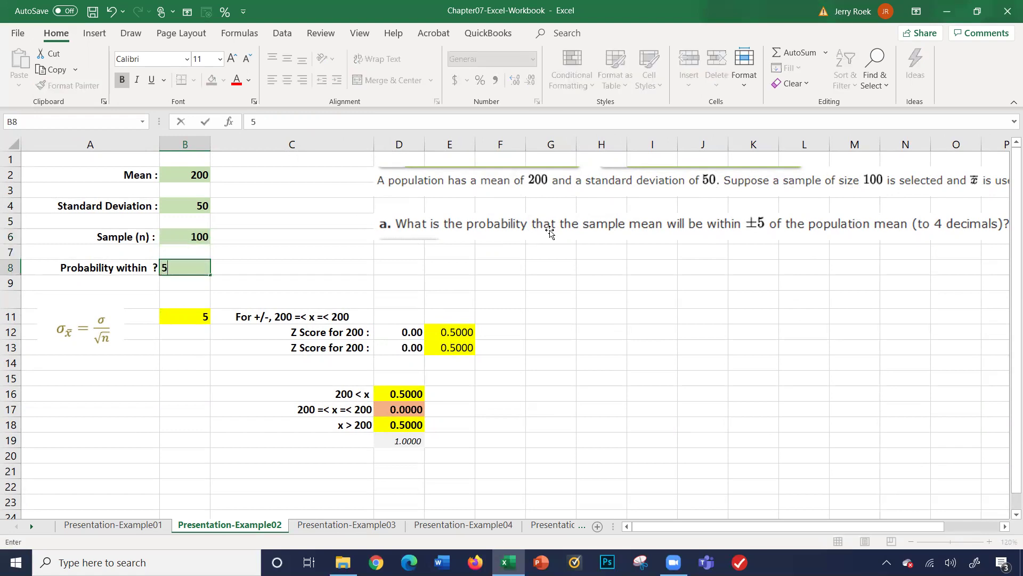
key("Return")
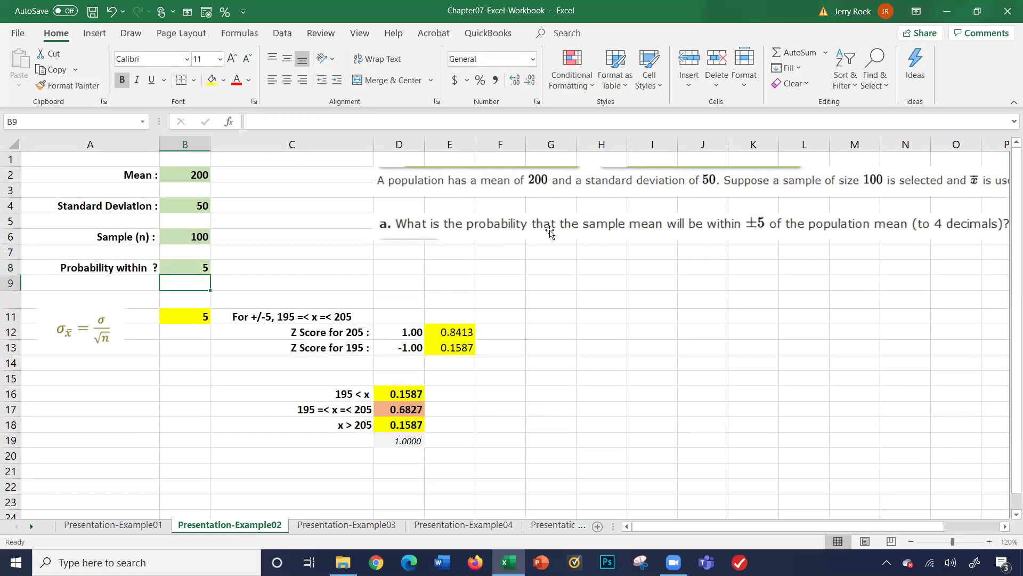
key("Right")
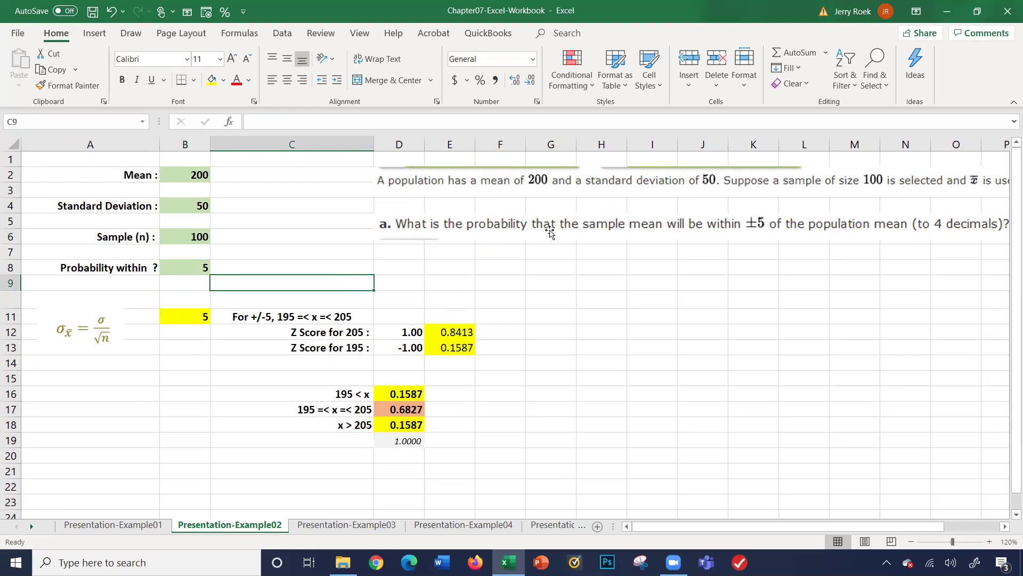
key("Down")
key("Down")
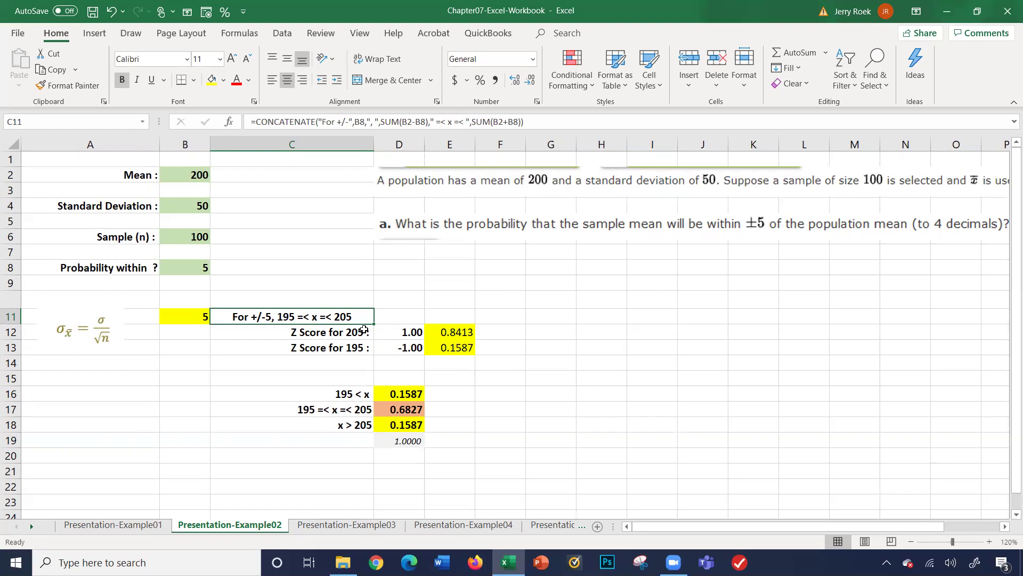
left_click(364, 330)
key("Right")
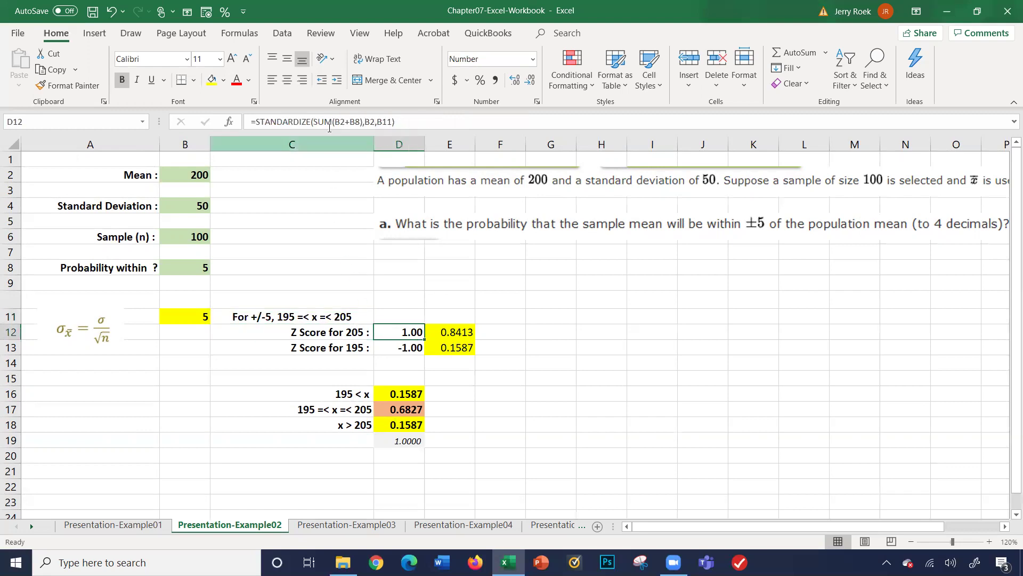
left_click(345, 121)
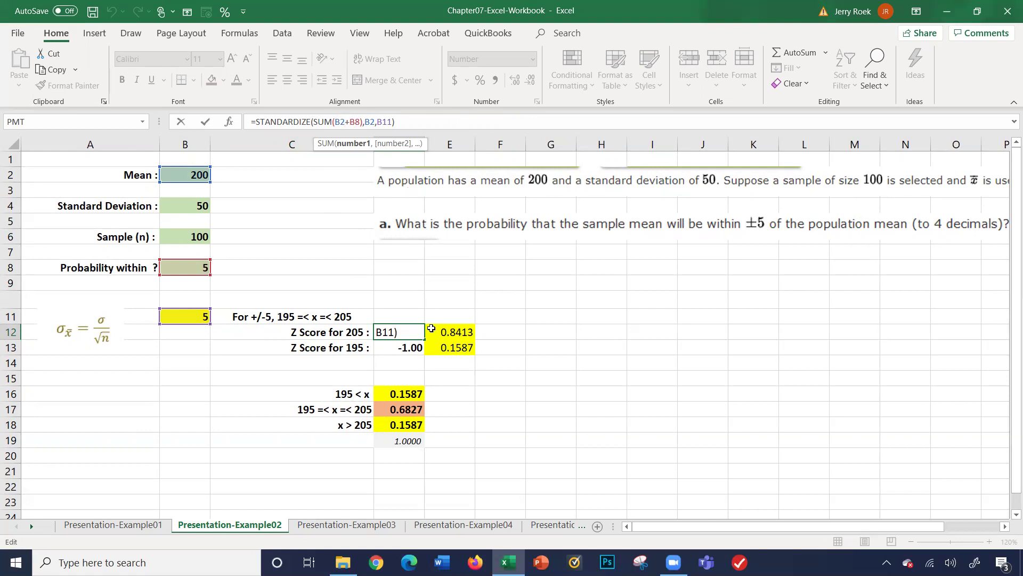
key("Return")
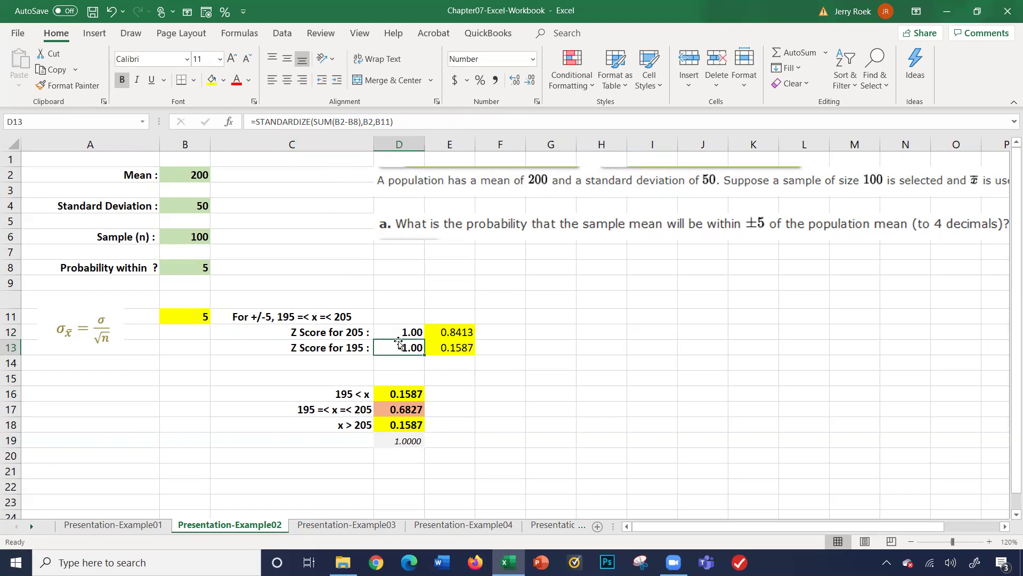
left_click(449, 330)
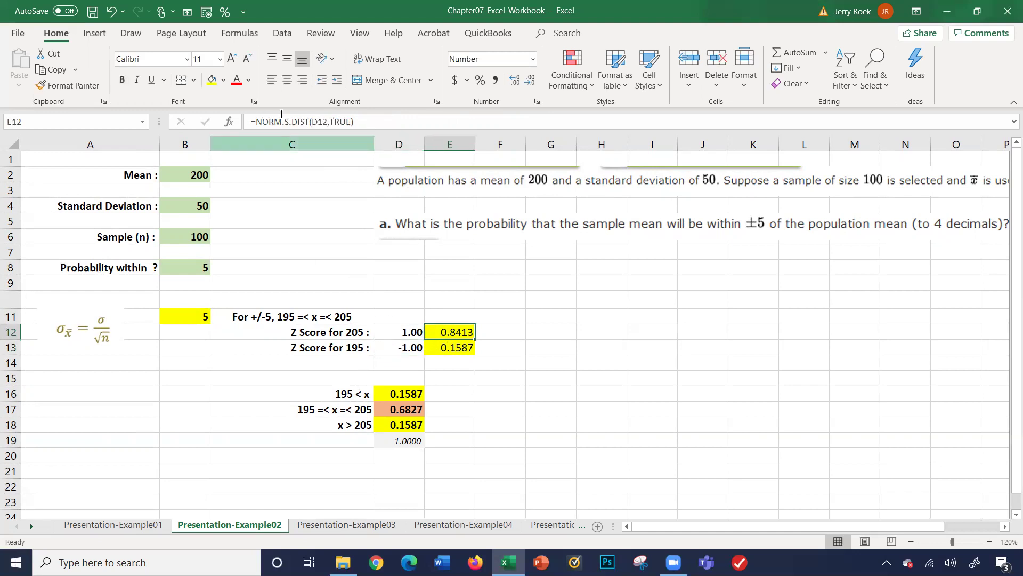
left_click(318, 121)
key("Return")
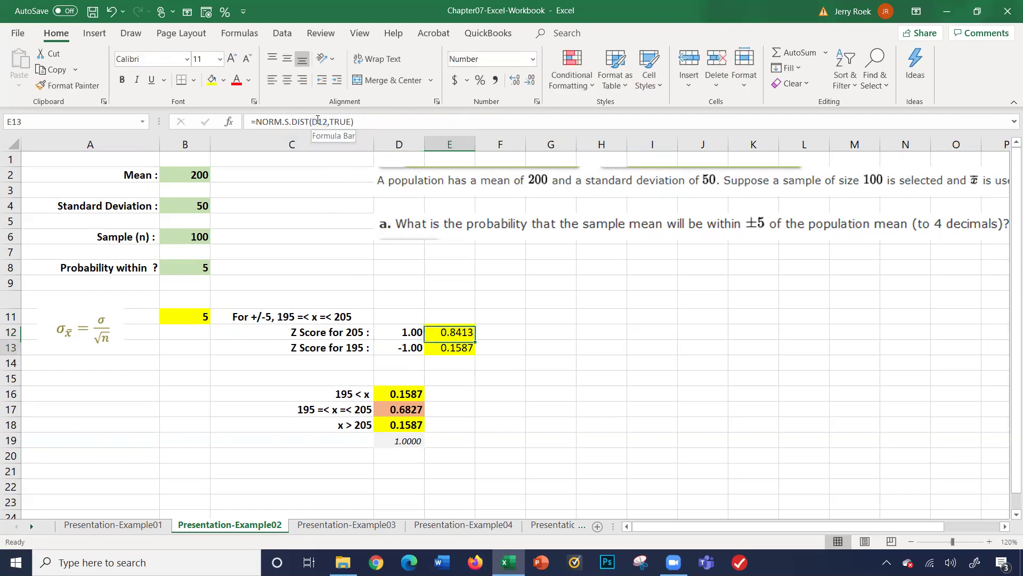
key("Left")
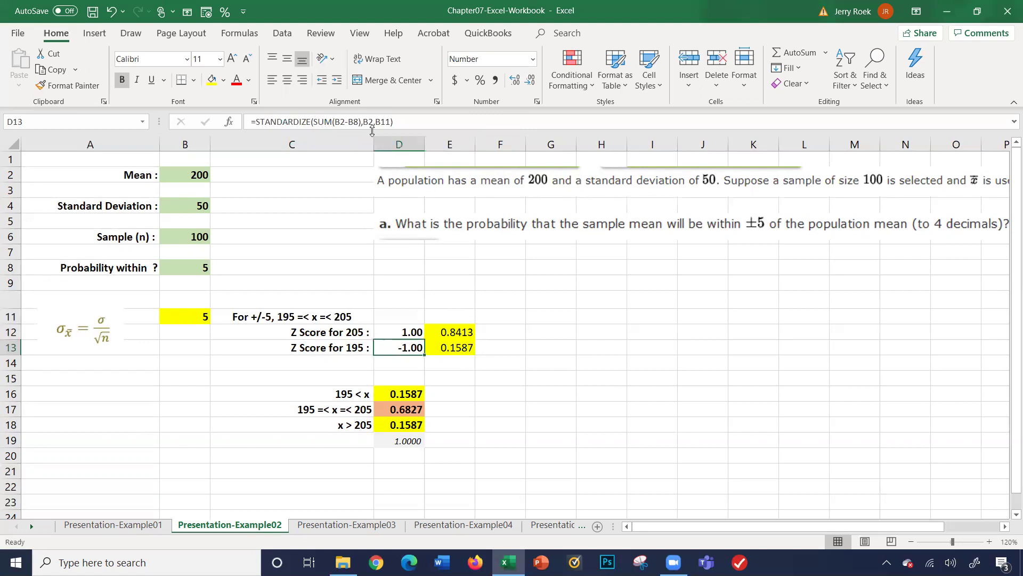
left_click(464, 334)
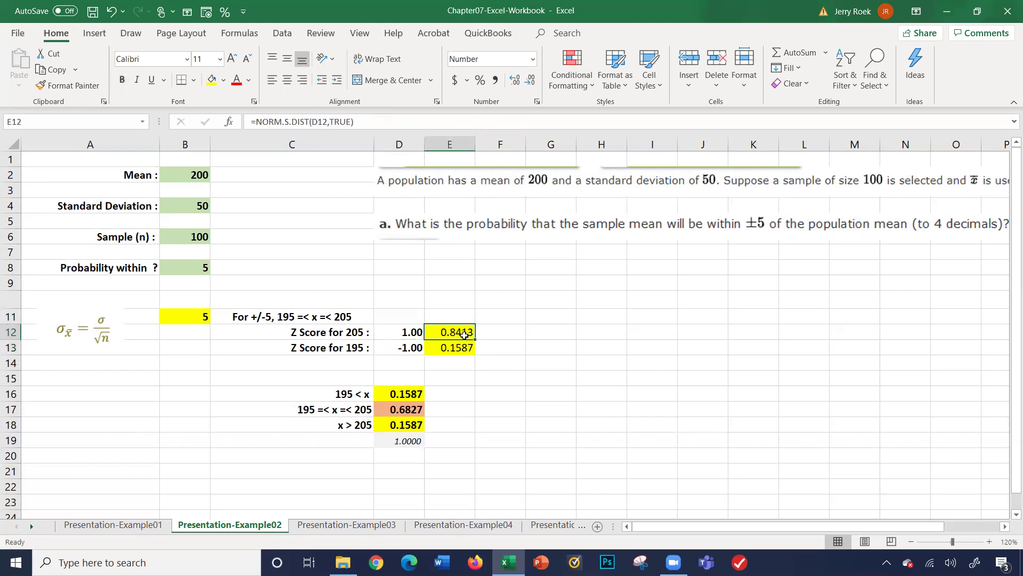
key("Down")
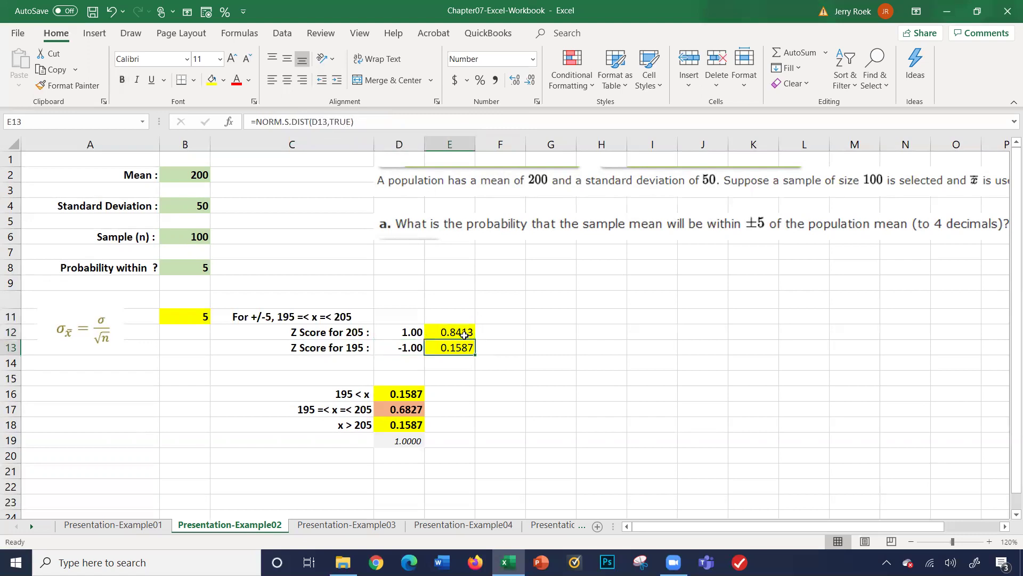
left_click(464, 334)
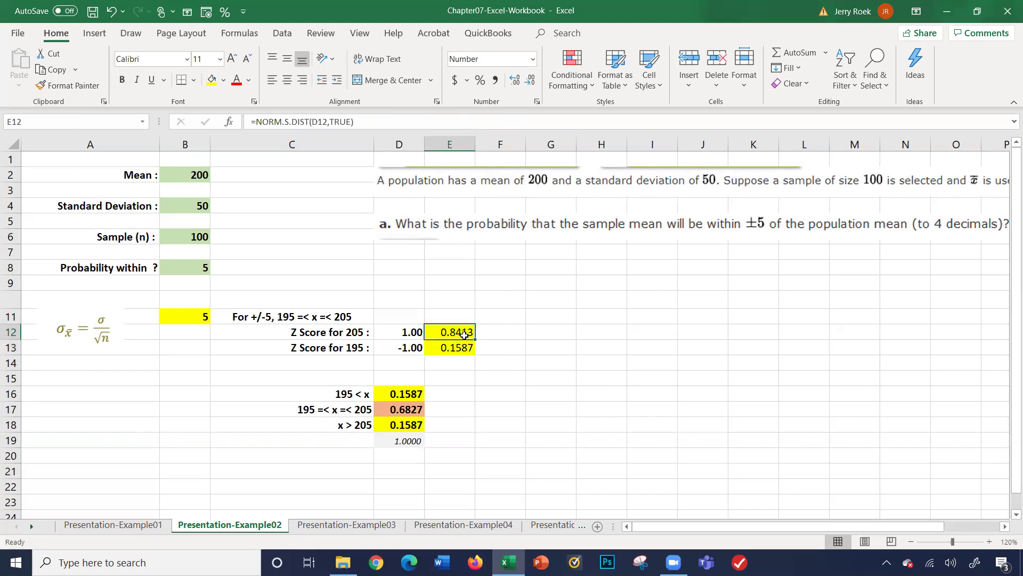
left_click_drag(463, 335, 462, 347)
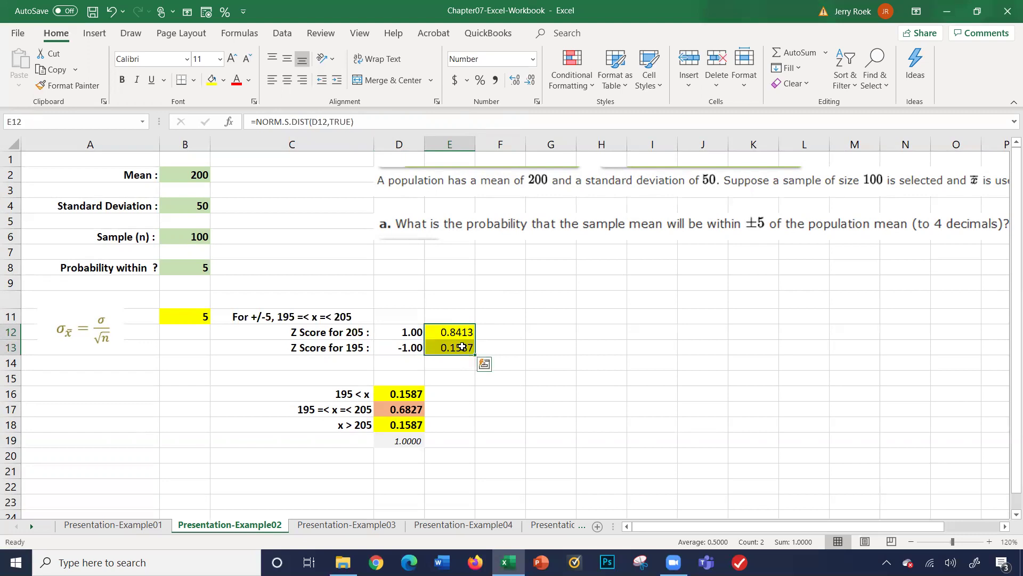
left_click(399, 368)
key("Down")
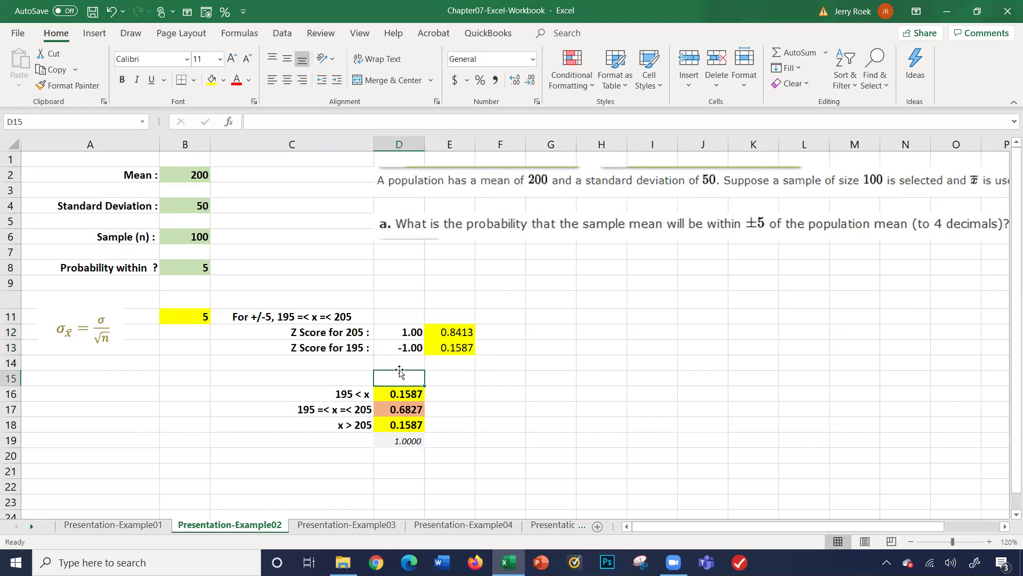
key("Down")
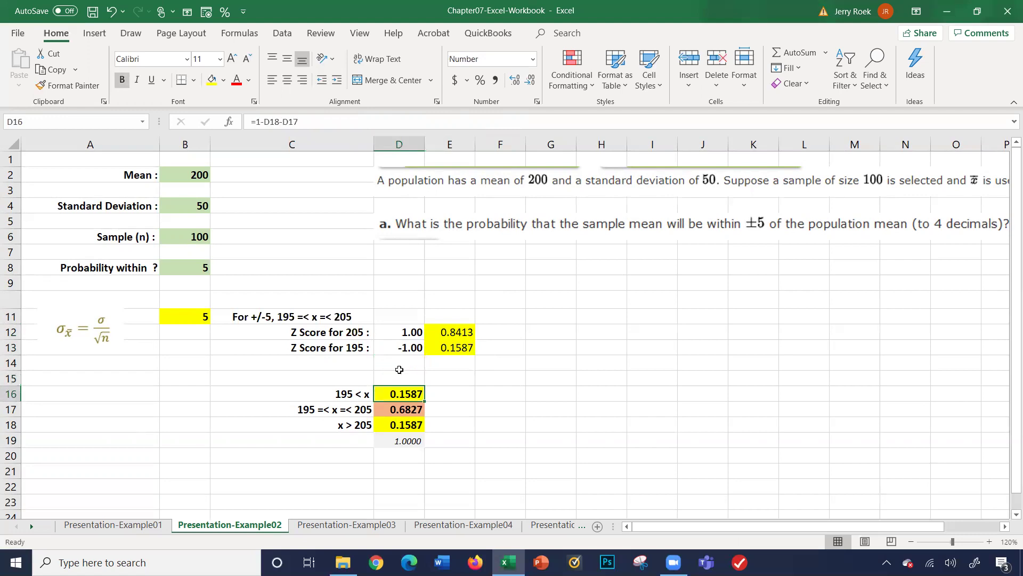
key("Left")
key("Right")
key("Down")
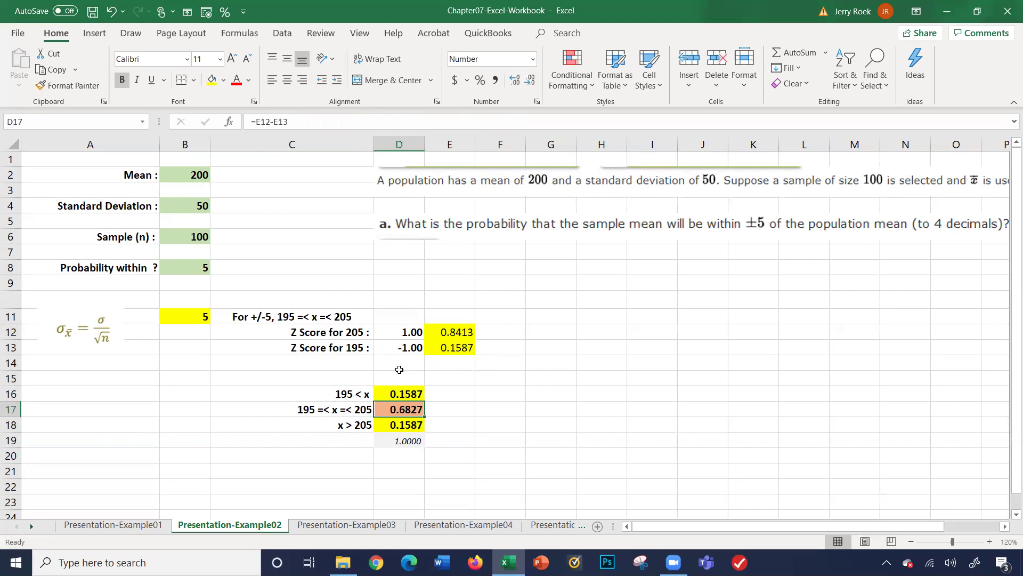
key("Down")
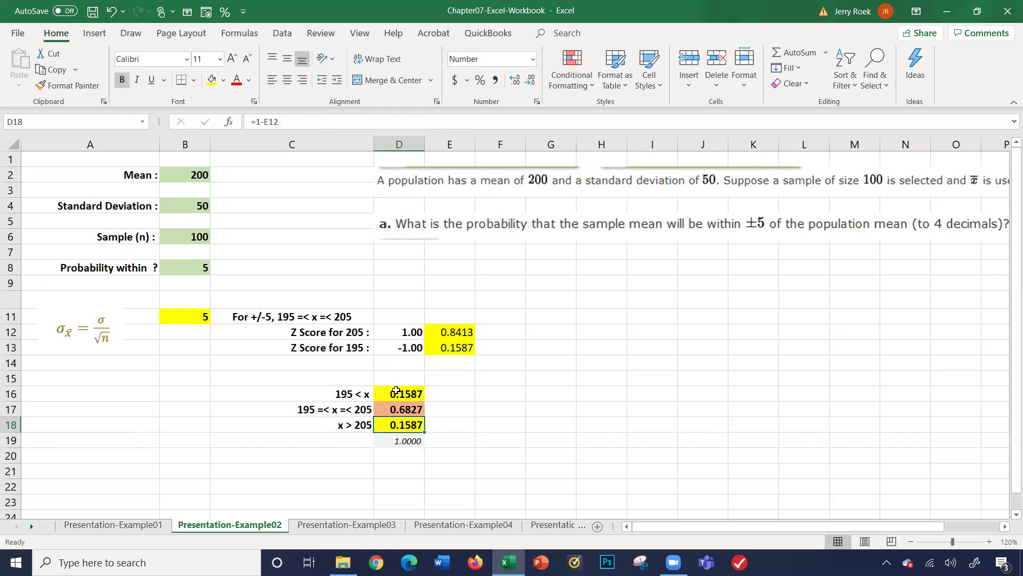
left_click_drag(397, 393, 394, 425)
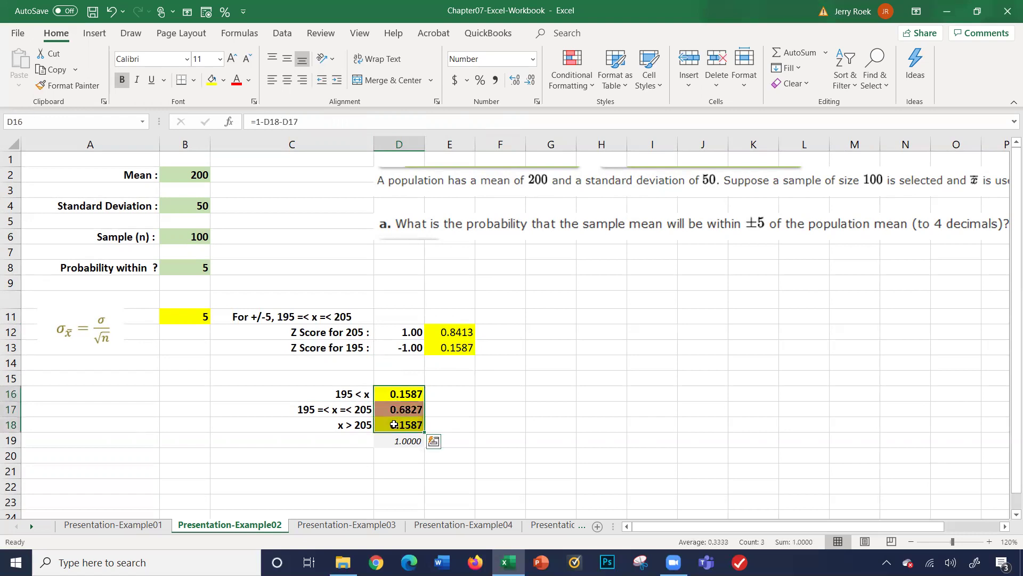
left_click(393, 441)
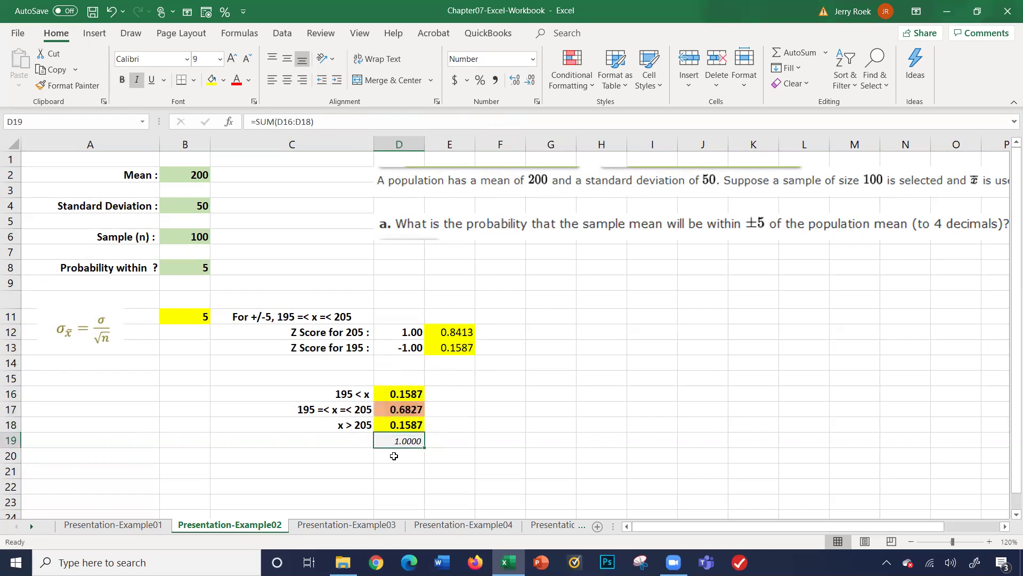
left_click(391, 407)
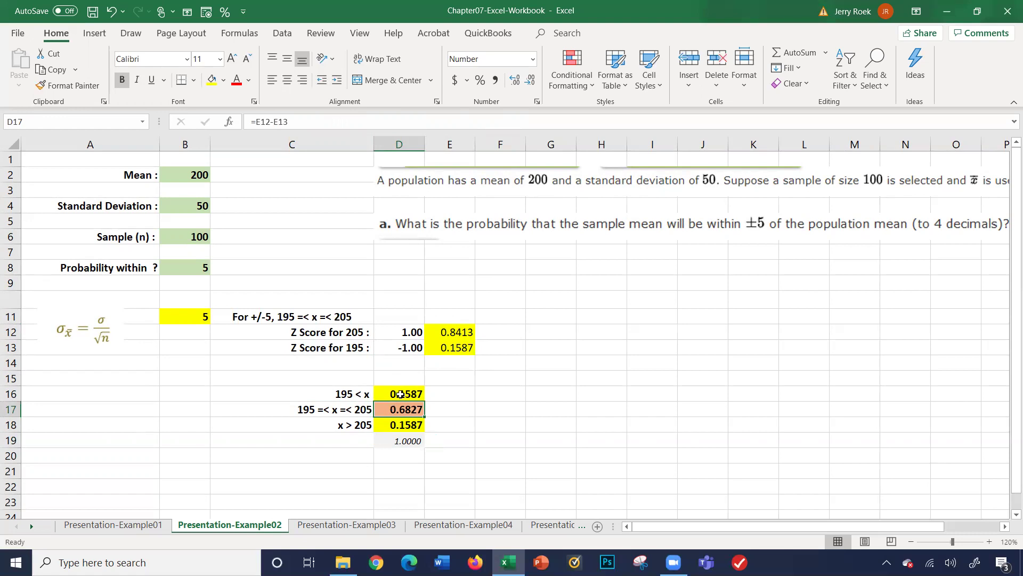
left_click(444, 334)
key("Down")
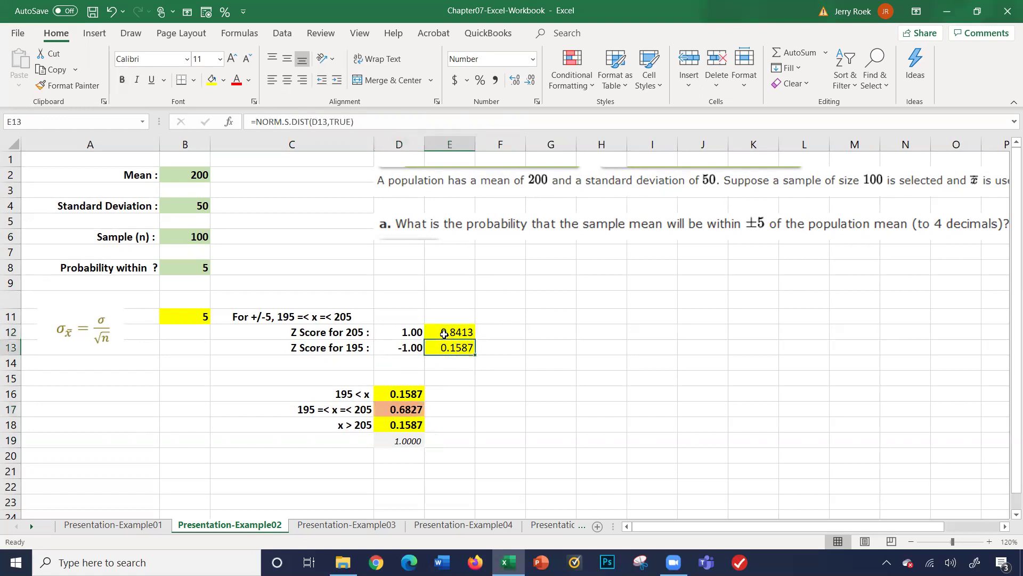
right_click(411, 409)
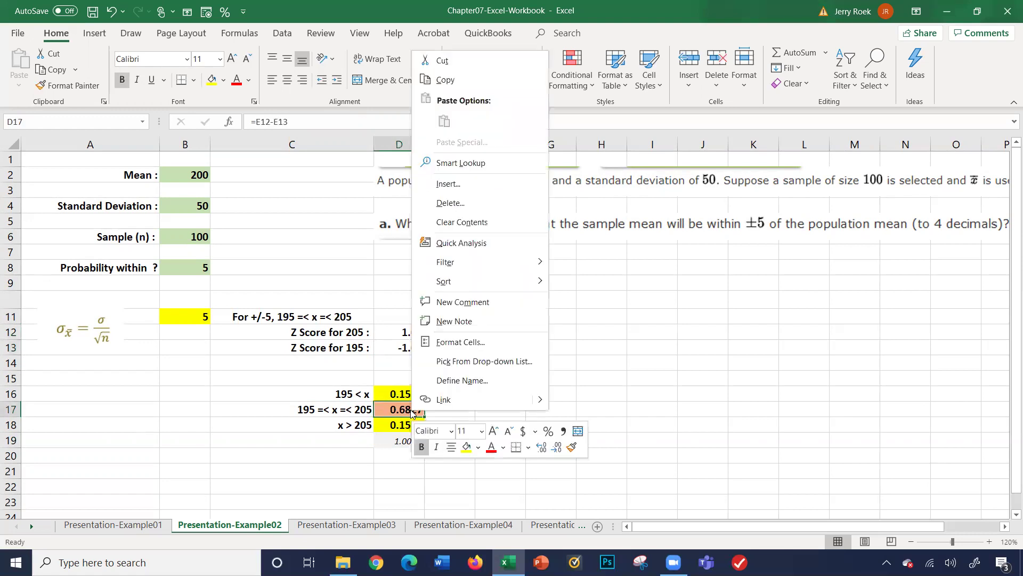
key("Escape")
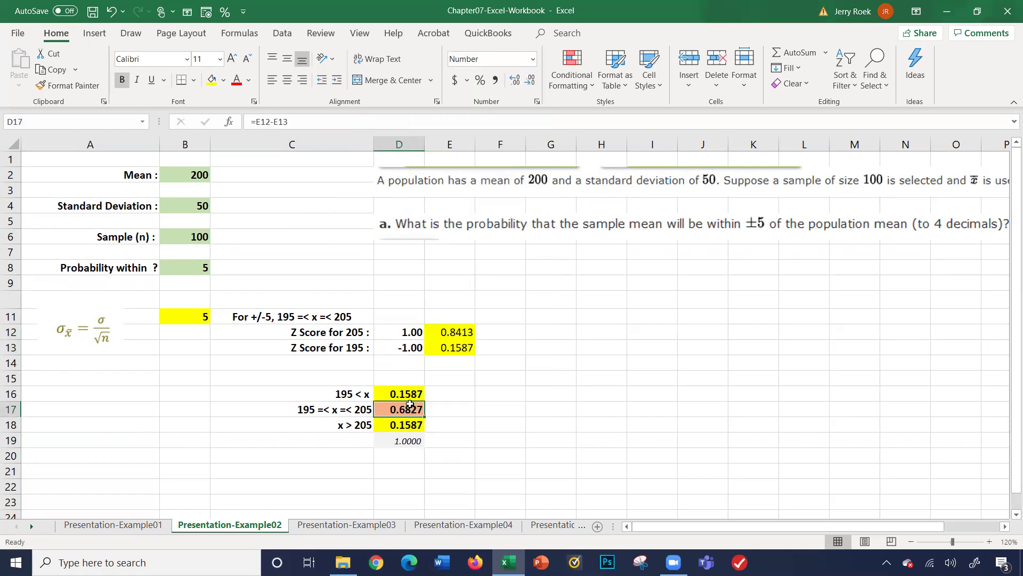
left_click(285, 124)
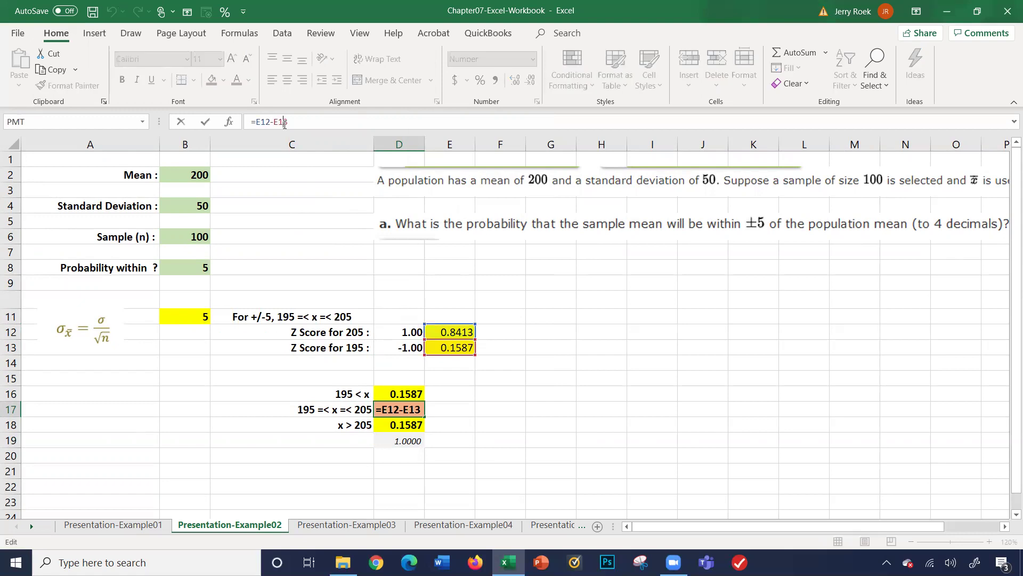
key("Return")
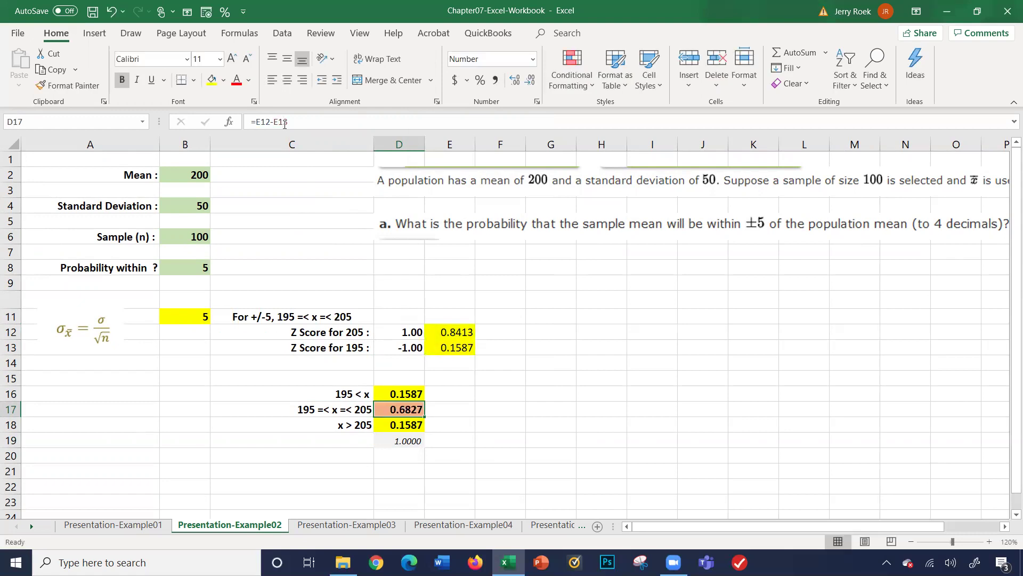
key("Up")
key("Up")
key("Up")
key("Down")
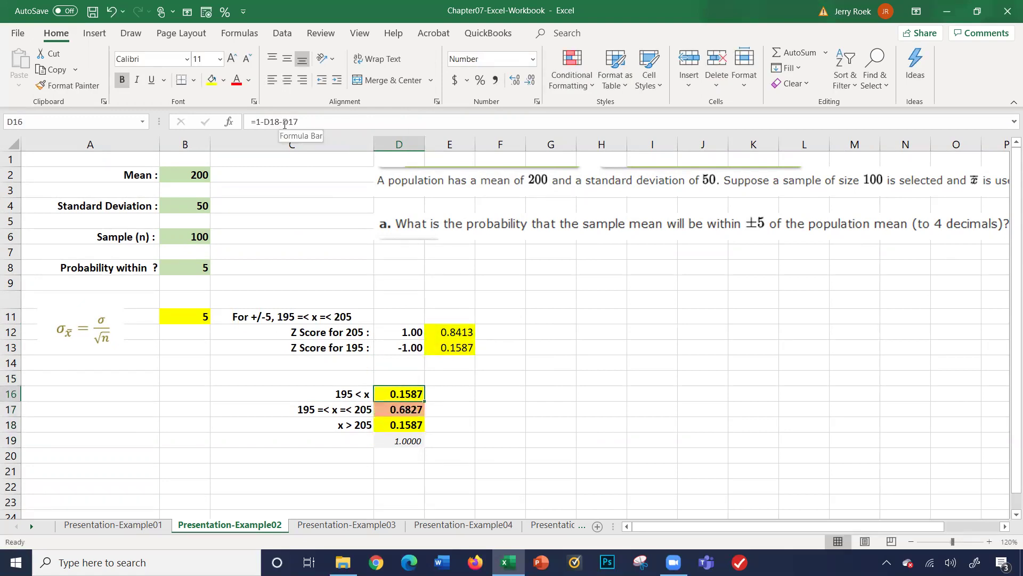
key("Down")
key("Down")
key("Up")
key("Up")
left_click(394, 408)
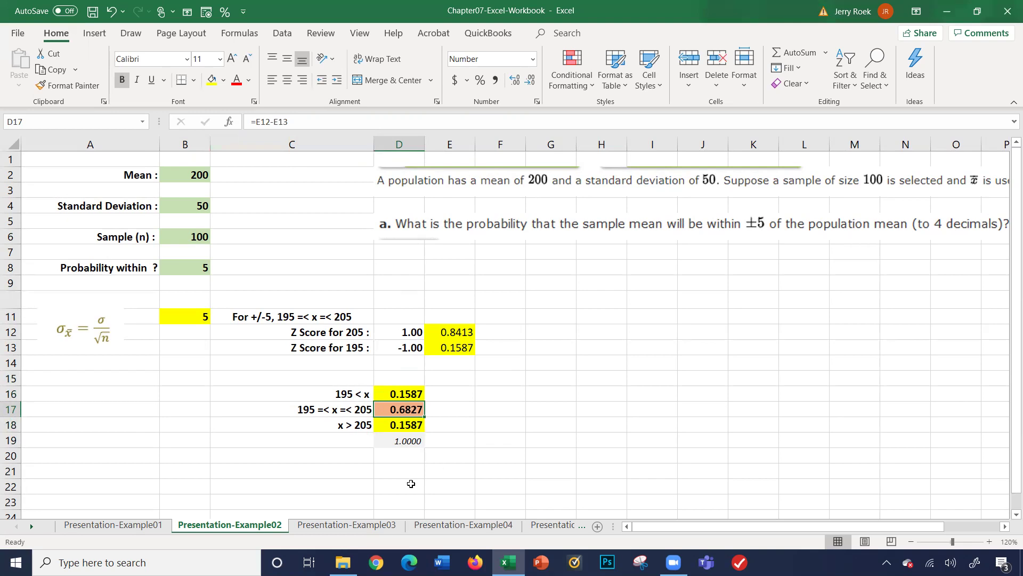
Step: Open the Presentation-Example03 sheet zoomed in, briefly comparing it with Example02
left_click(356, 525)
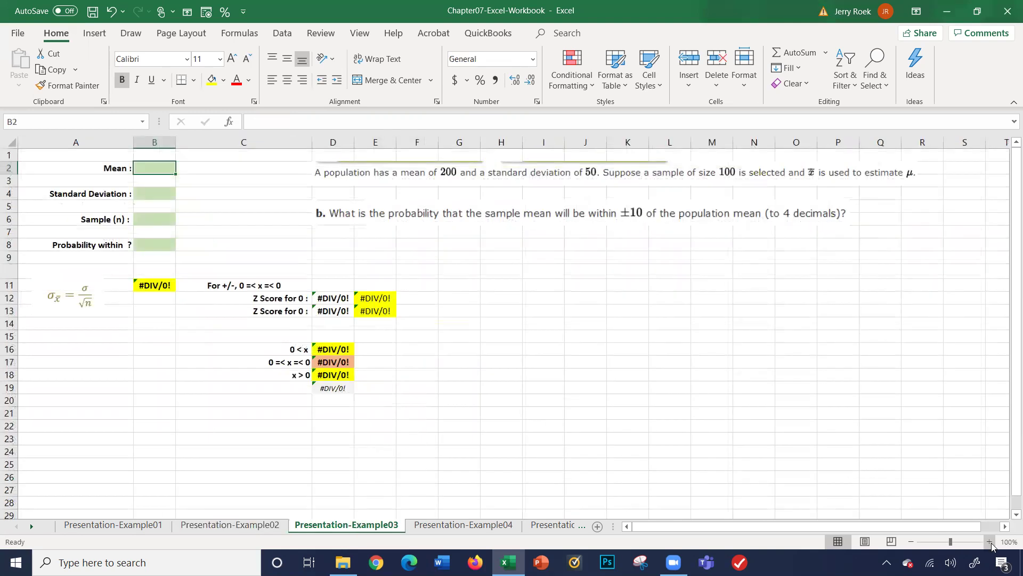
left_click(990, 542)
left_click(990, 542)
left_click(991, 542)
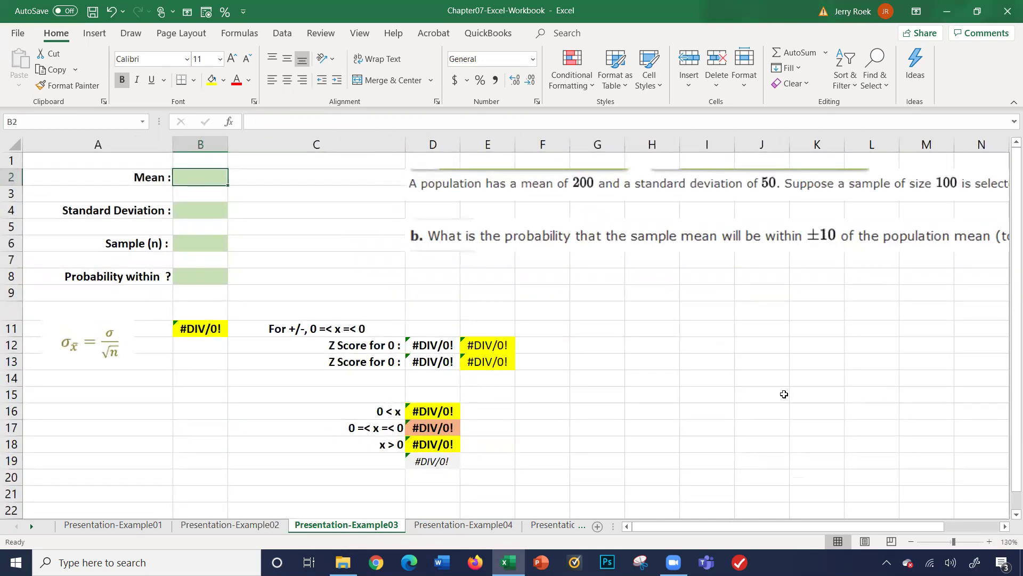
left_click(258, 526)
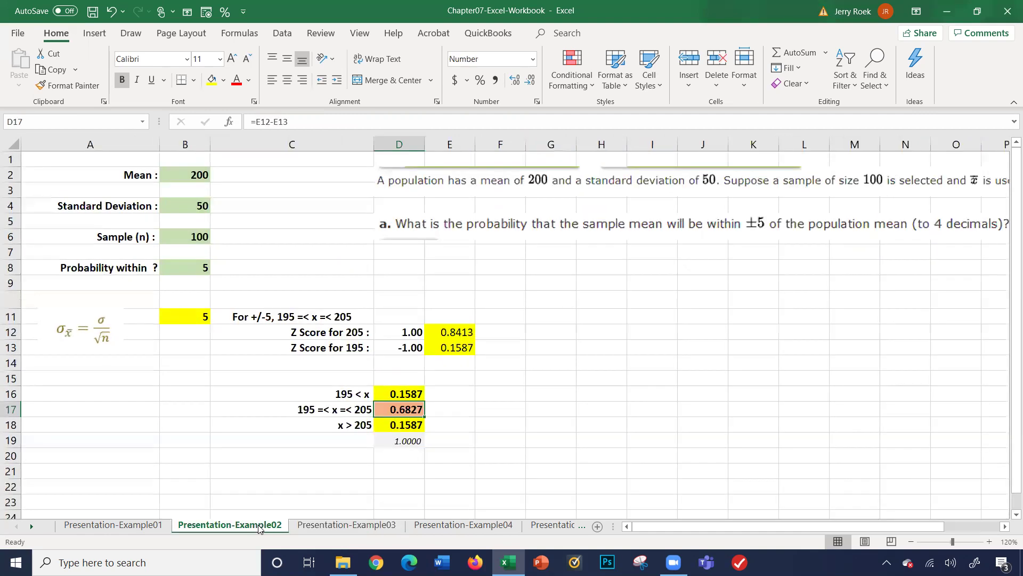
left_click(347, 526)
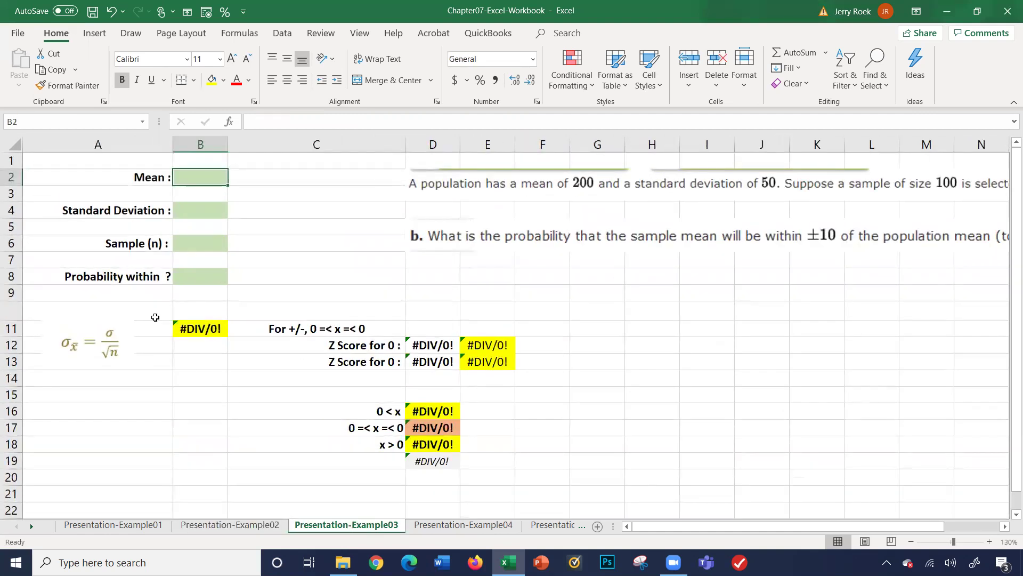
Step: Enter mean 200, standard deviation 50, sample 100 and within 10, giving P(190≤x≤210)=0.9545
type("200")
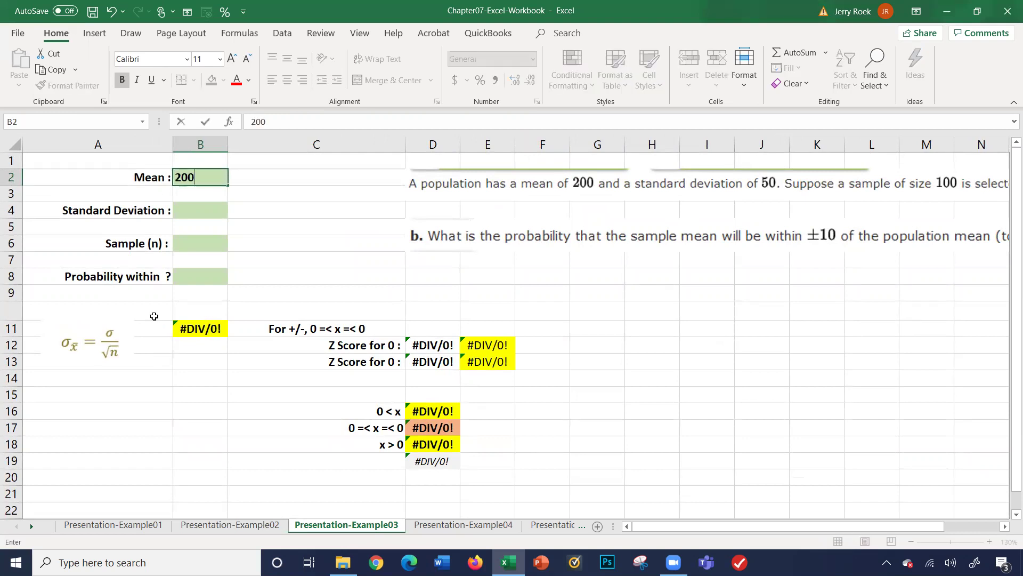
key("Return")
type("50")
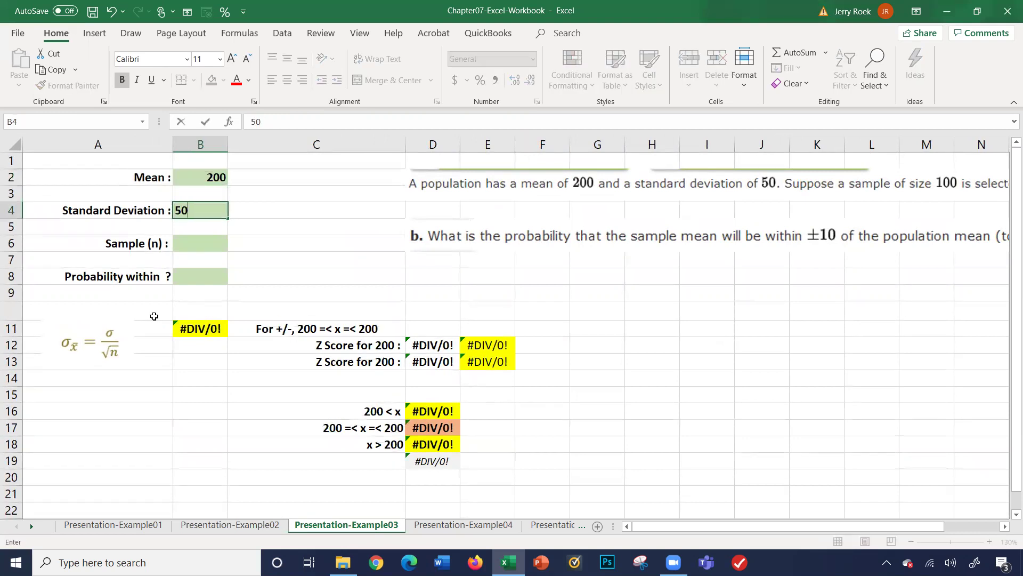
key("Return")
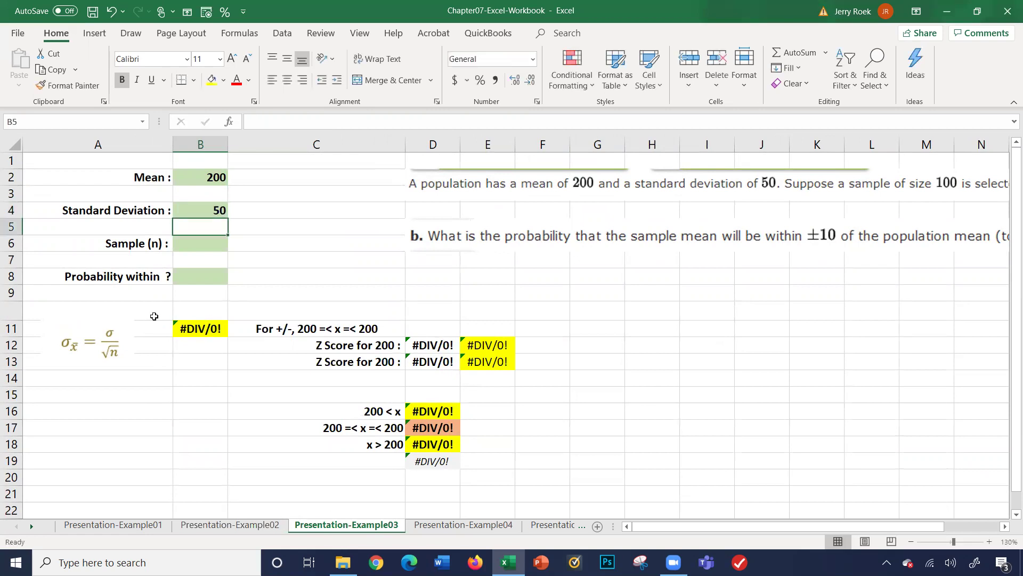
key("Down")
type("100")
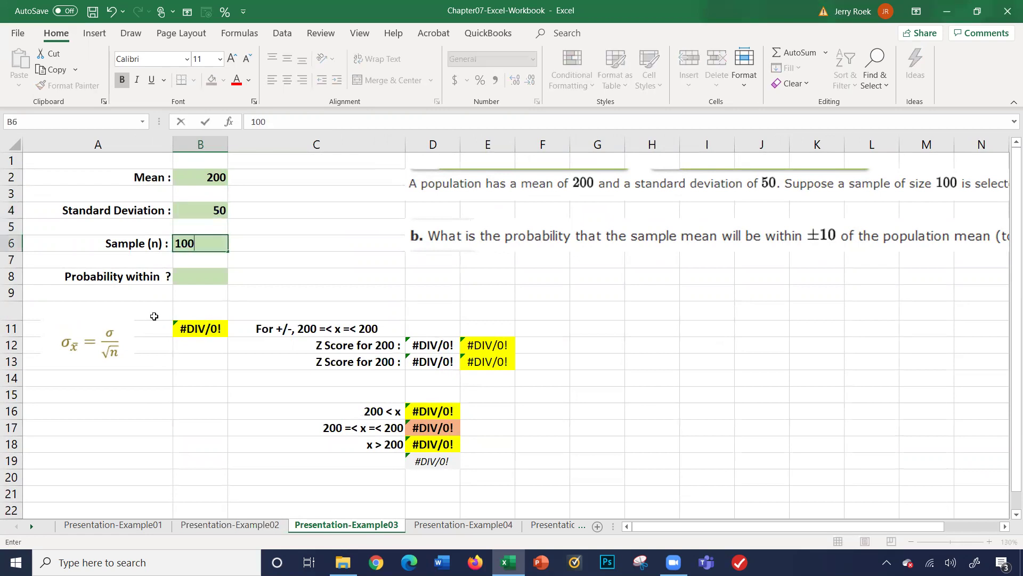
key("Return")
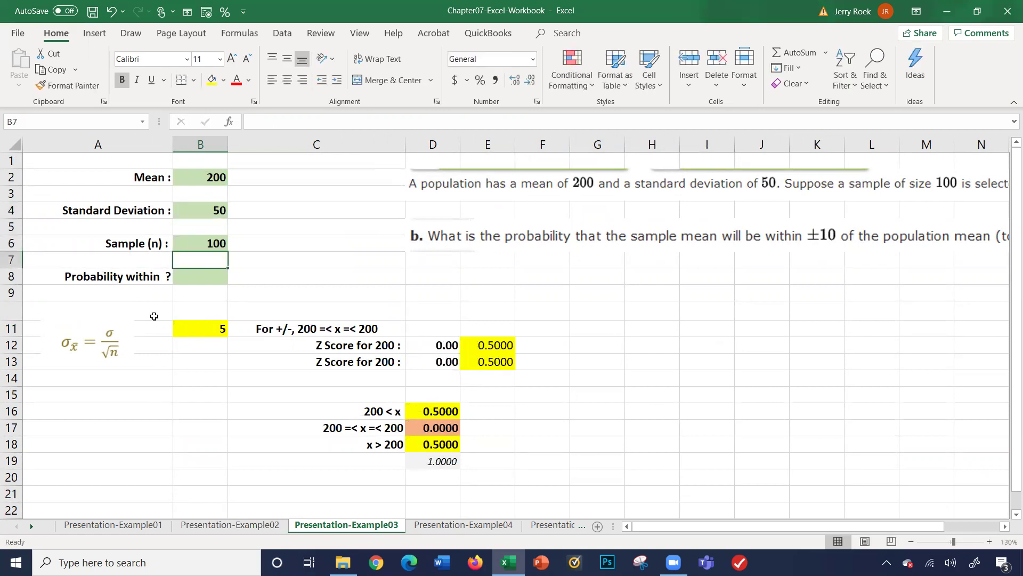
key("Down")
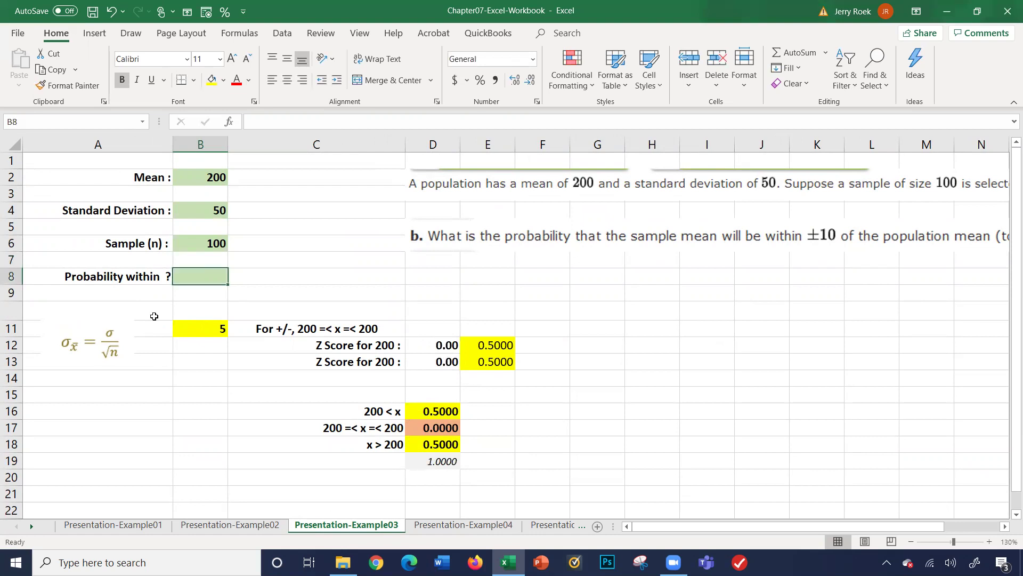
type("1")
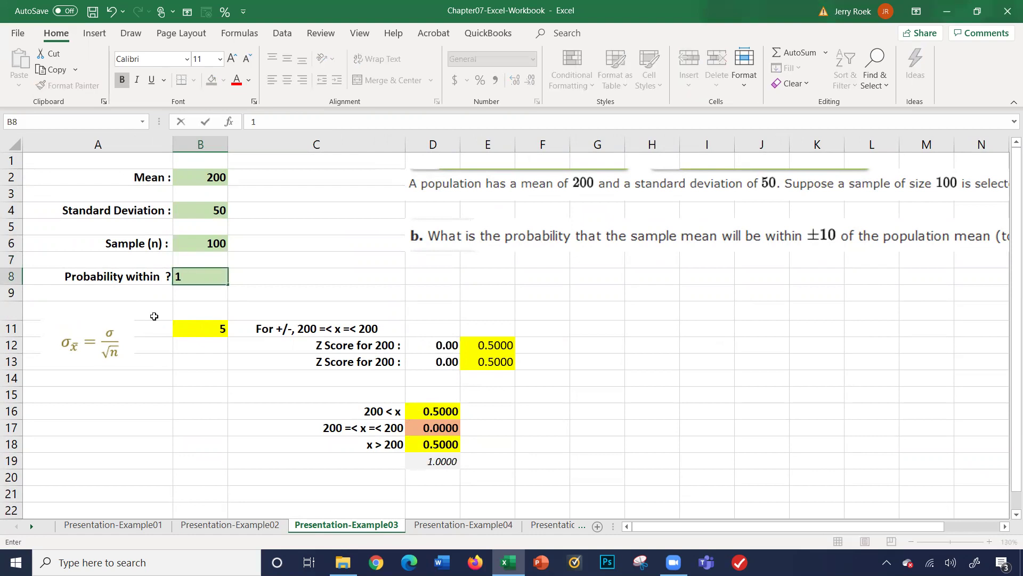
type("0")
key("Return")
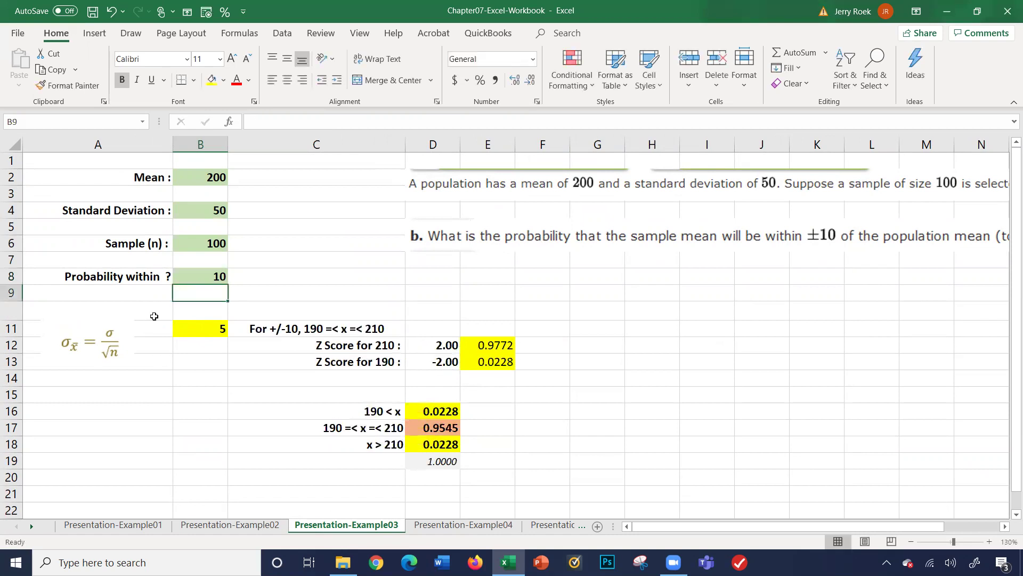
key("Down")
key("Down")
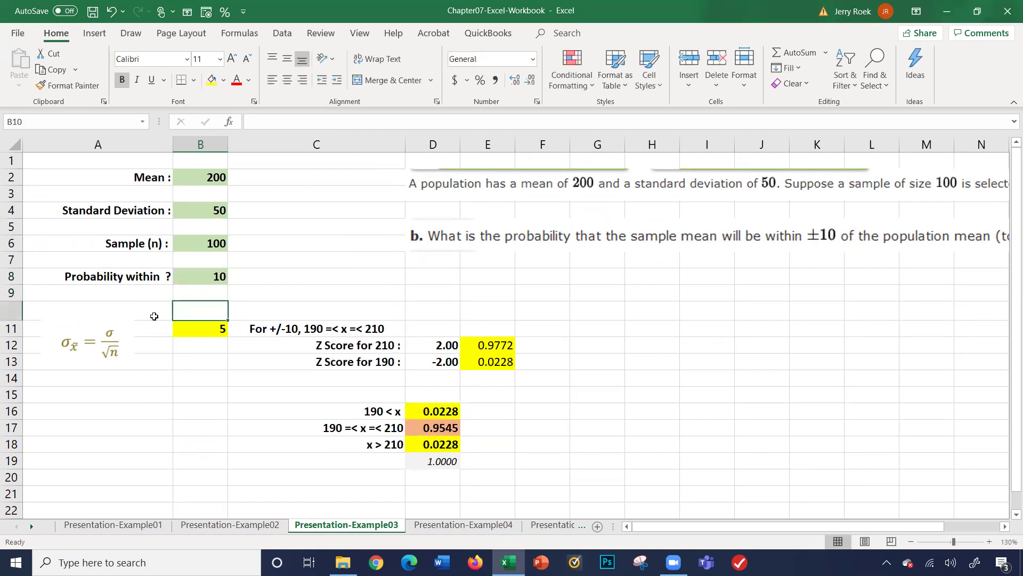
key("Right")
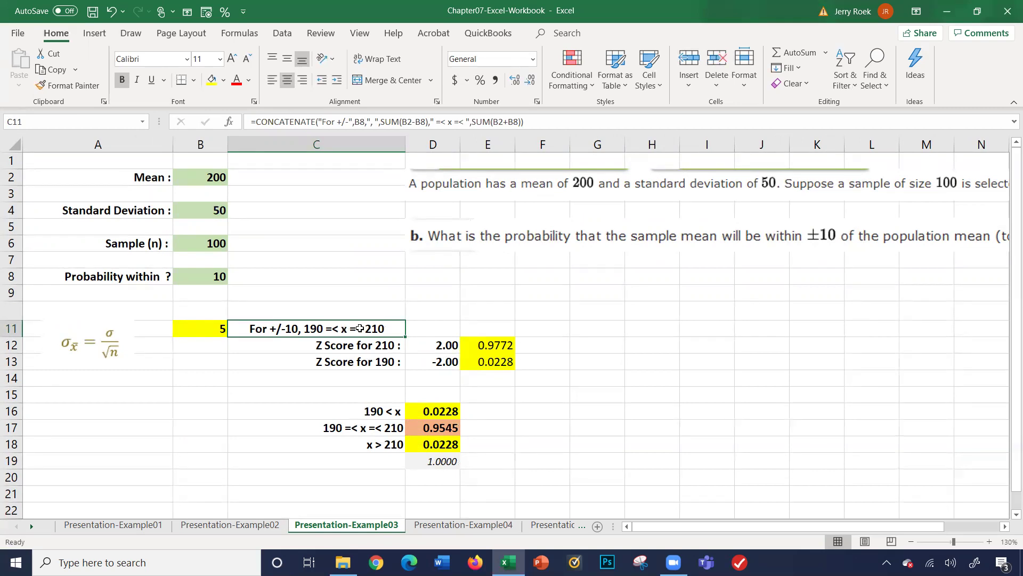
Step: Review Example03's cumulative probabilities and 0.9545 result against Example02, then move to Presentation-Example04
left_click(472, 348)
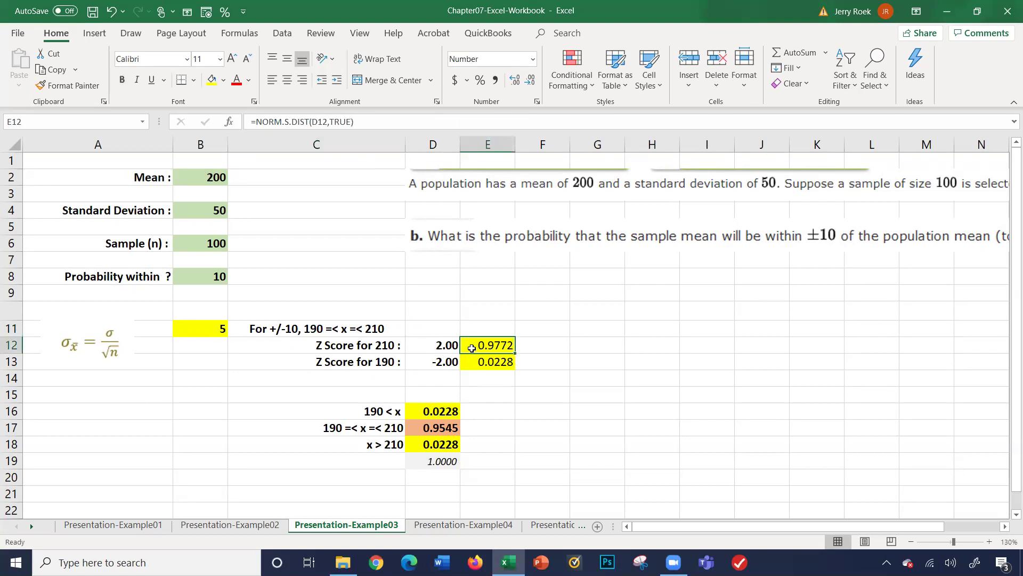
key("Down")
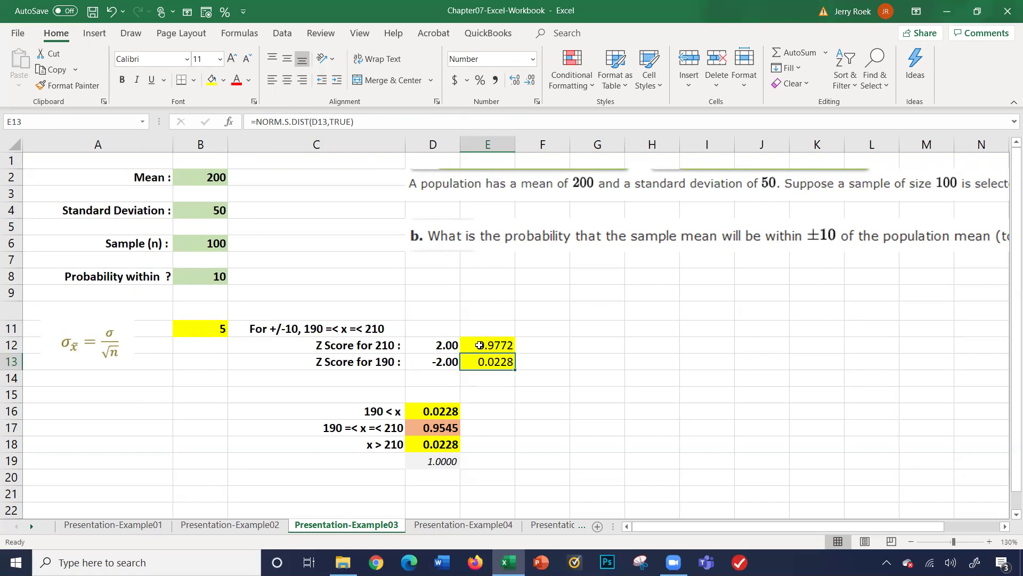
left_click(432, 426)
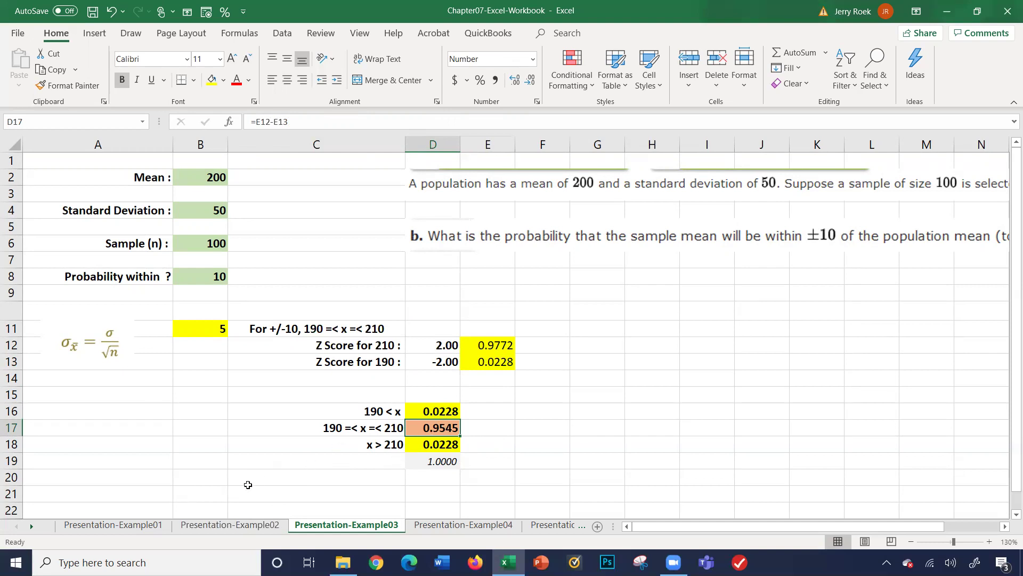
left_click(232, 525)
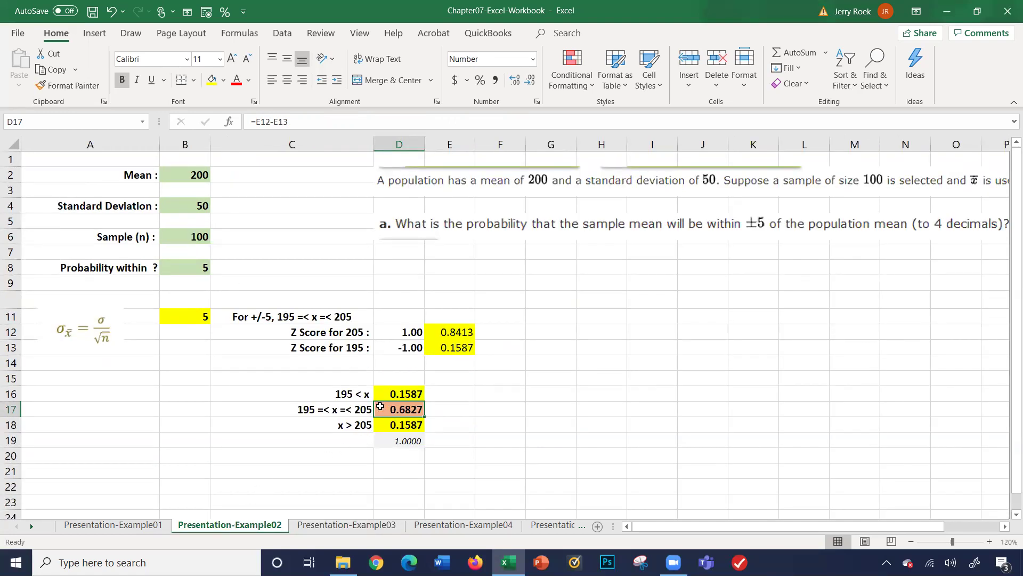
left_click(342, 525)
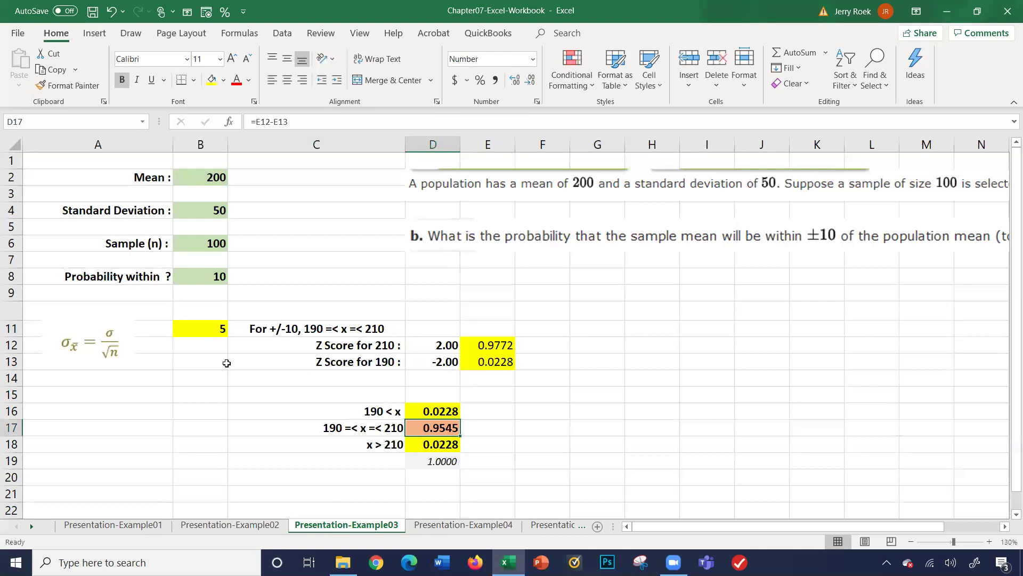
left_click(196, 280)
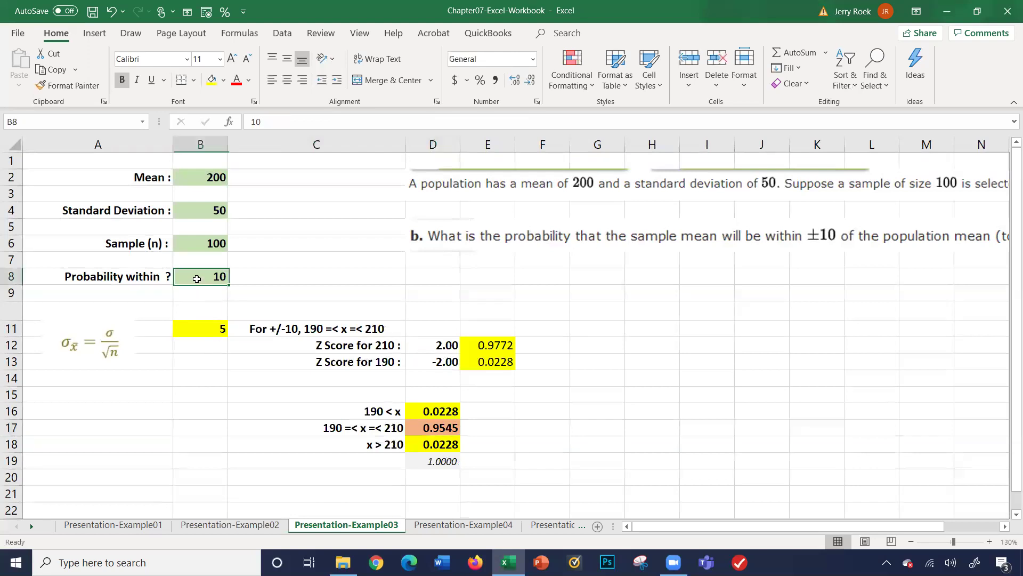
left_click(421, 429)
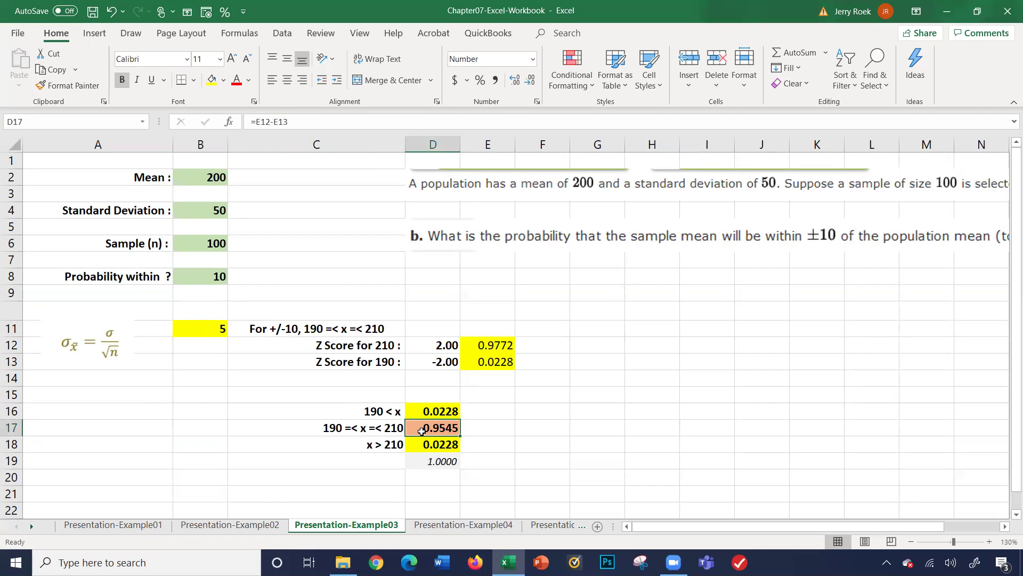
left_click(203, 278)
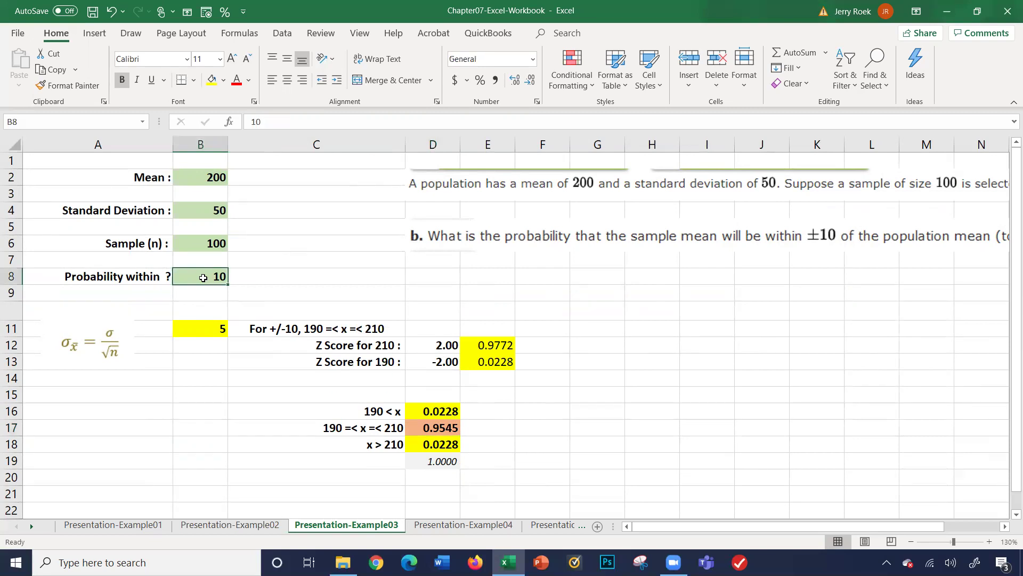
left_click(430, 526)
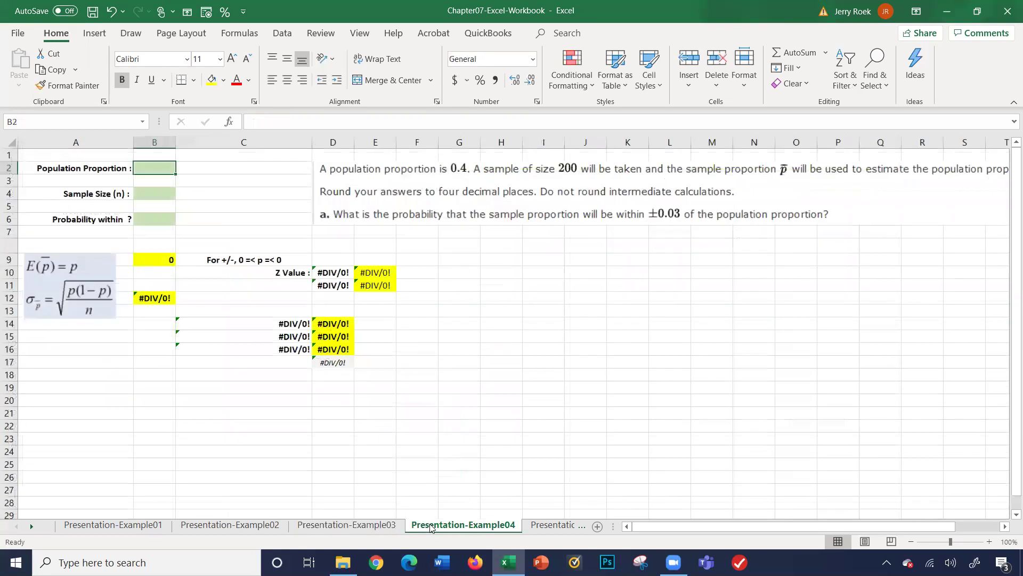
left_click(987, 539)
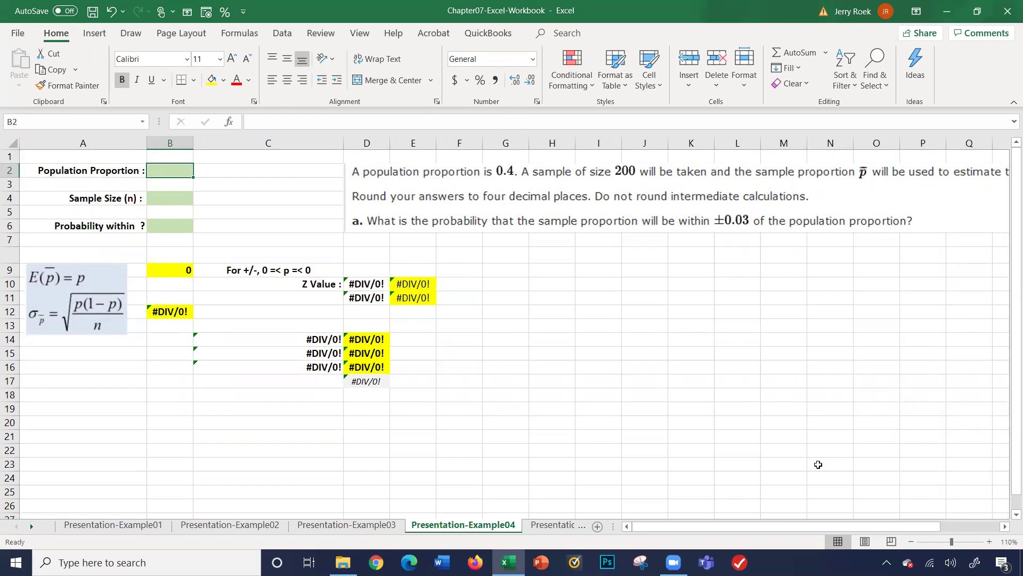
left_click_drag(710, 526, 753, 526)
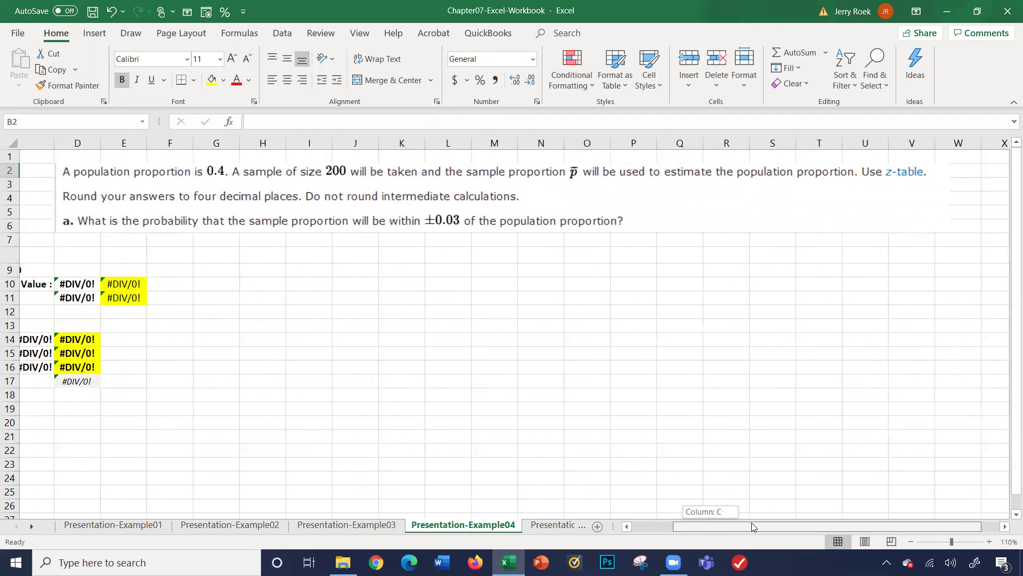
left_click_drag(753, 527, 690, 528)
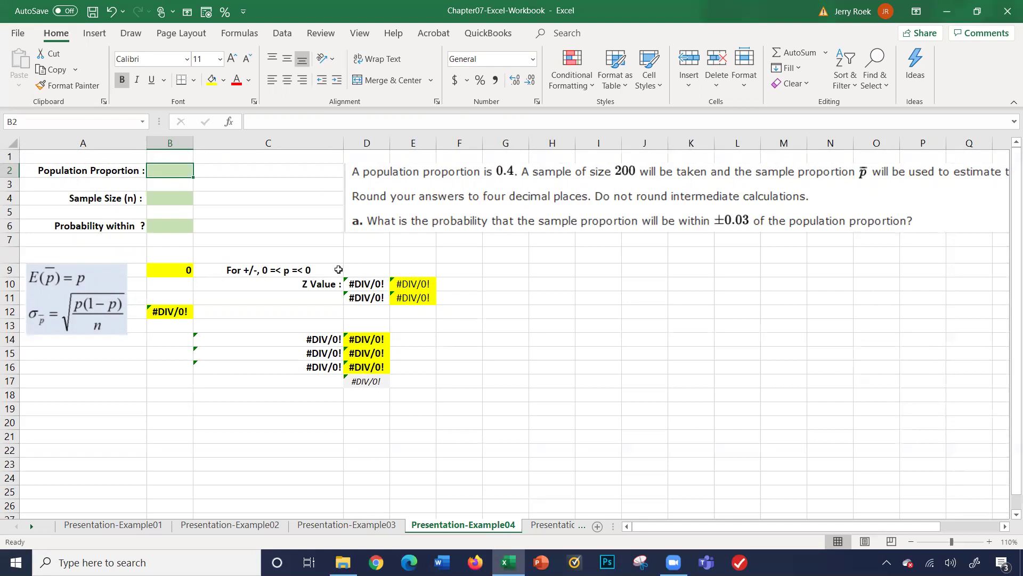
Step: Enter proportion 0.4, sample size 200 and margin 0.03, giving P(0.37≤p≤0.43)=0.6135
type("0.4")
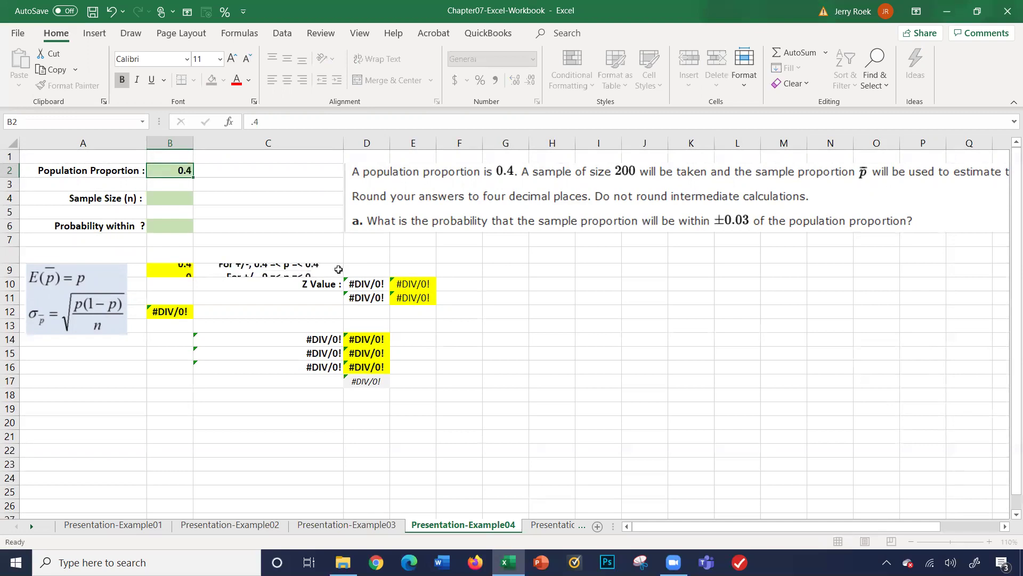
key("Return")
key("Return")
type("200")
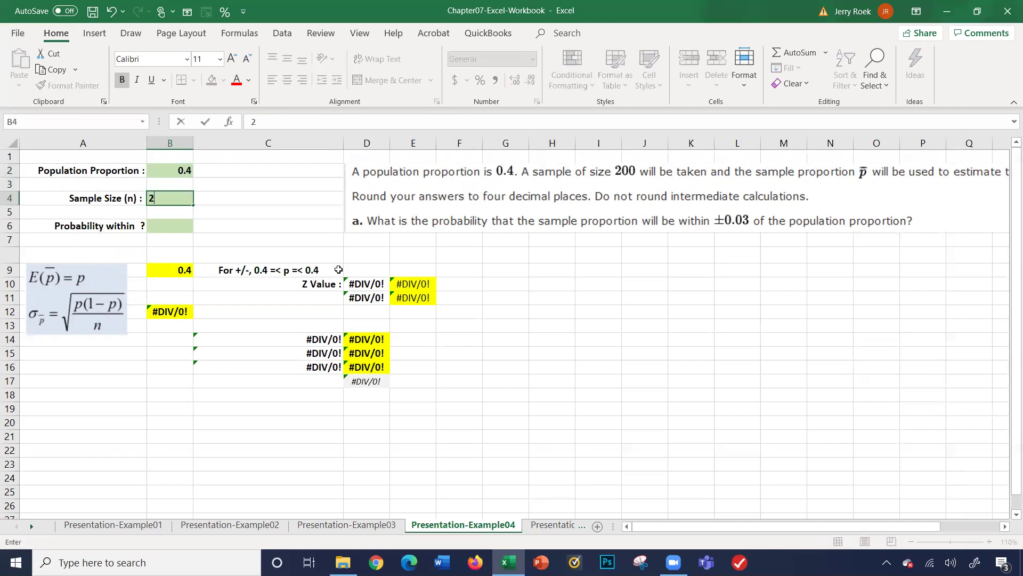
key("Return")
key("Return")
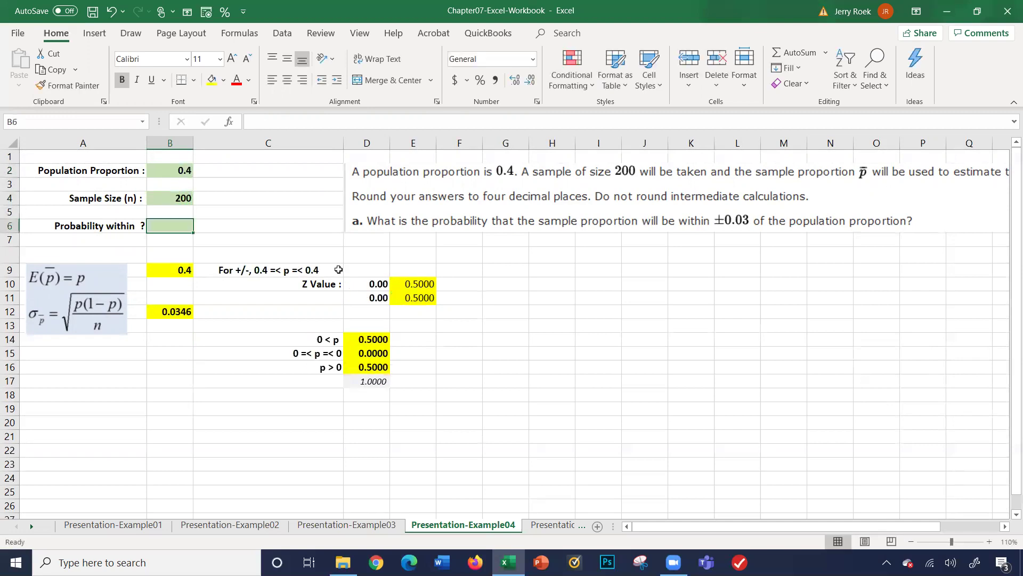
type("0.03")
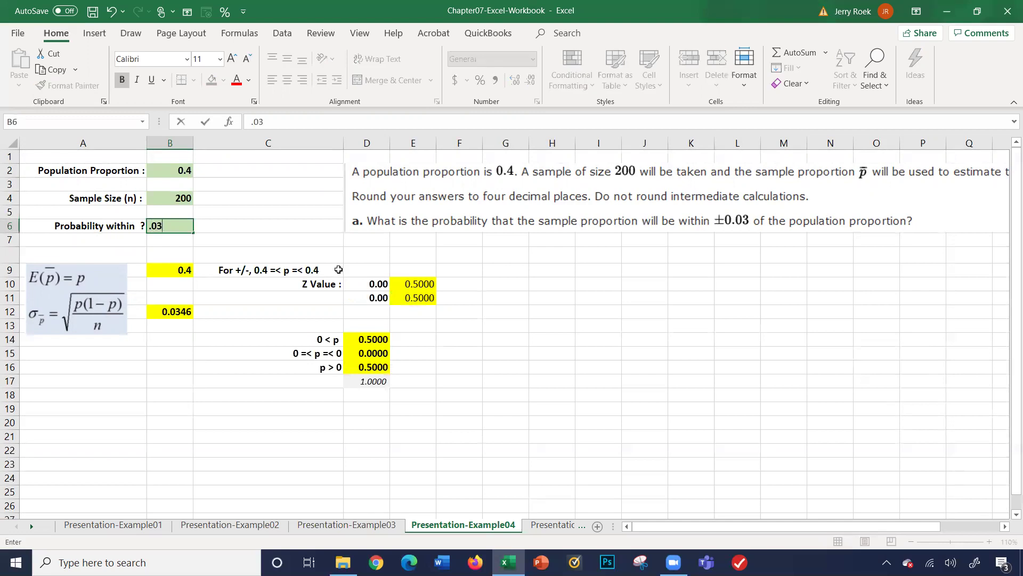
key("Return")
key("Down")
key("Down")
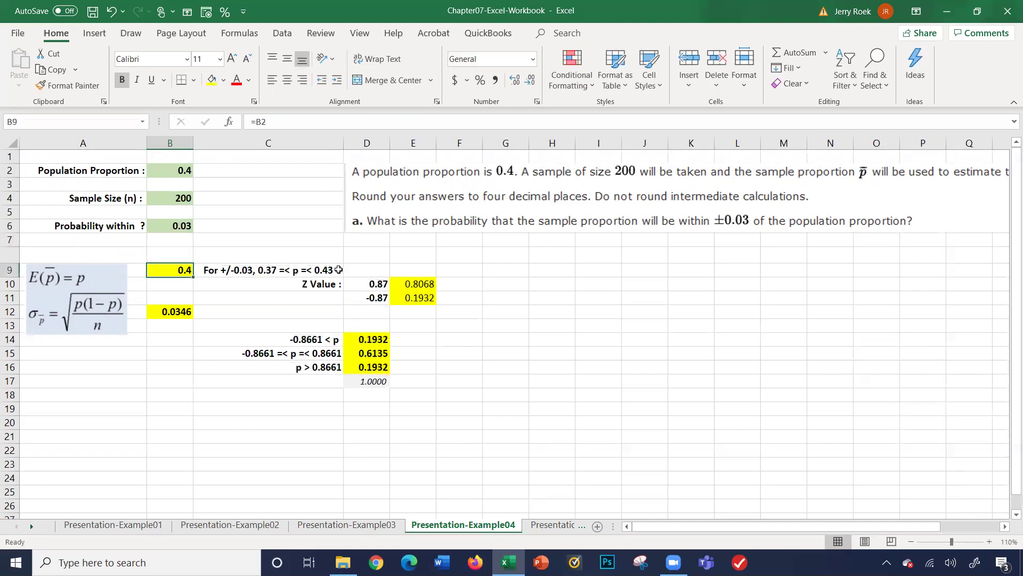
key("Right")
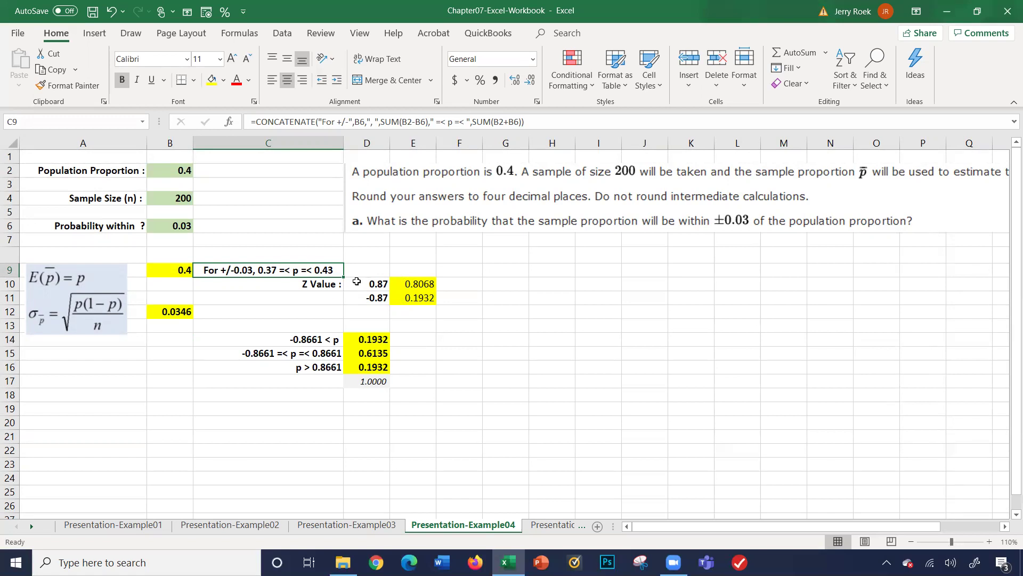
Step: Review the Z value in D10, cumulative probabilities E10:E11 and the D15 result formula
left_click(378, 285)
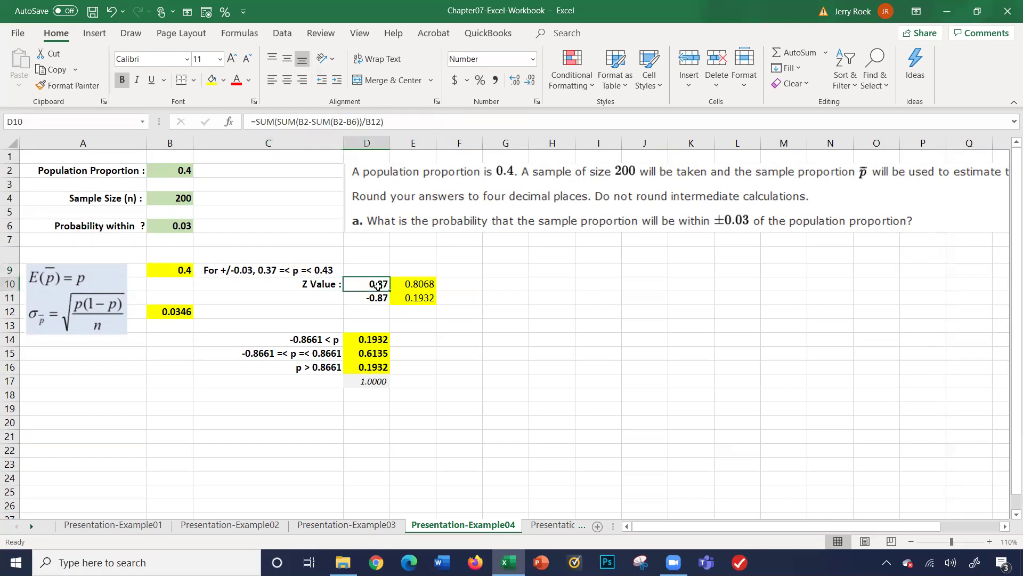
key("Right")
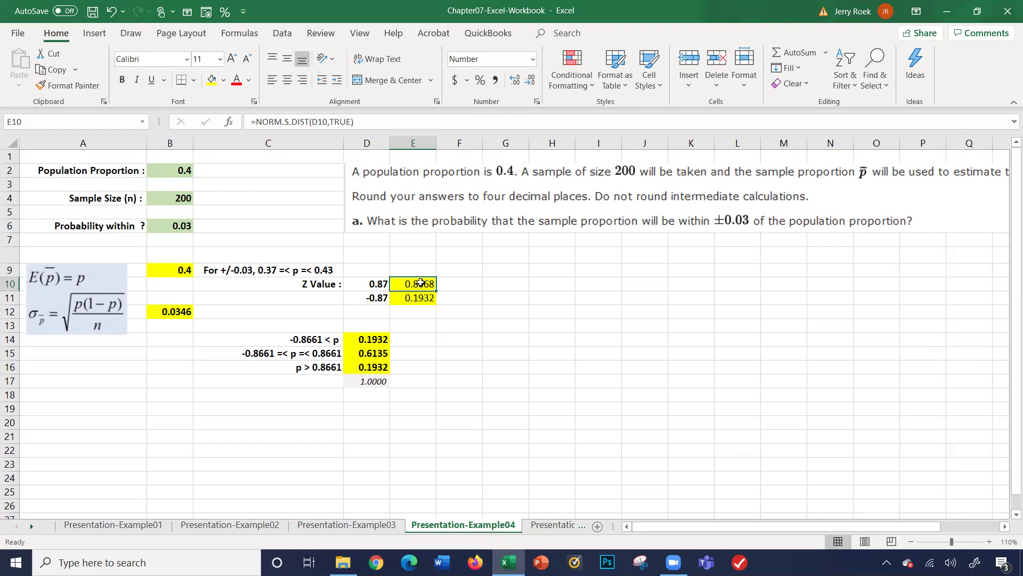
left_click_drag(420, 283, 419, 293)
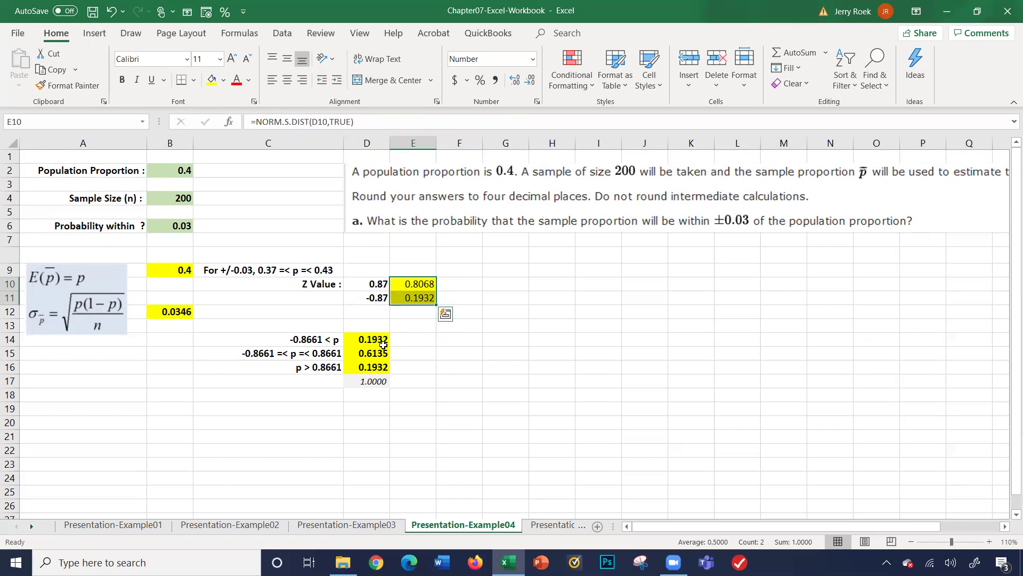
left_click(352, 354)
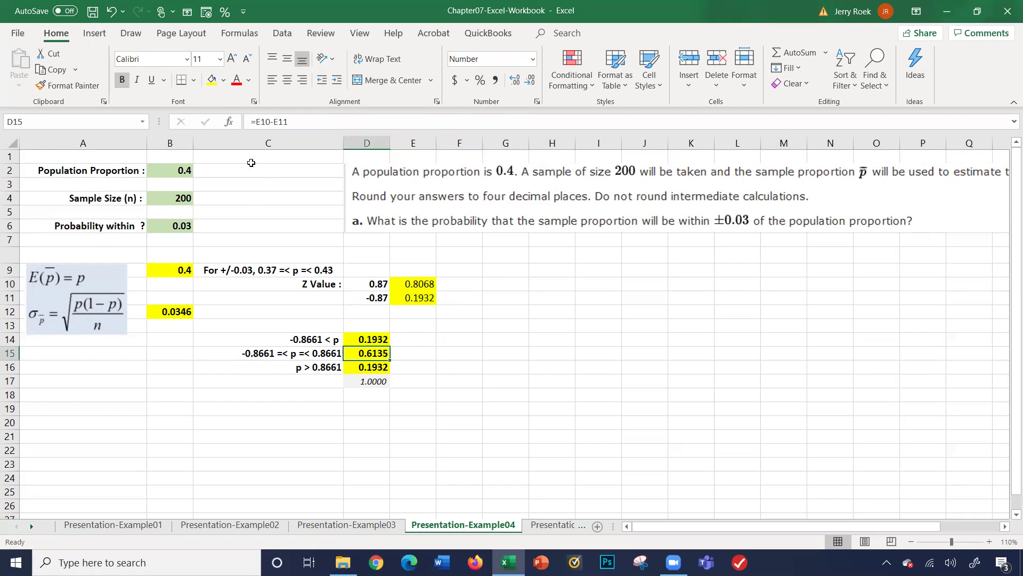
Step: Shade the 0.6135 result in D15 light green
left_click(224, 80)
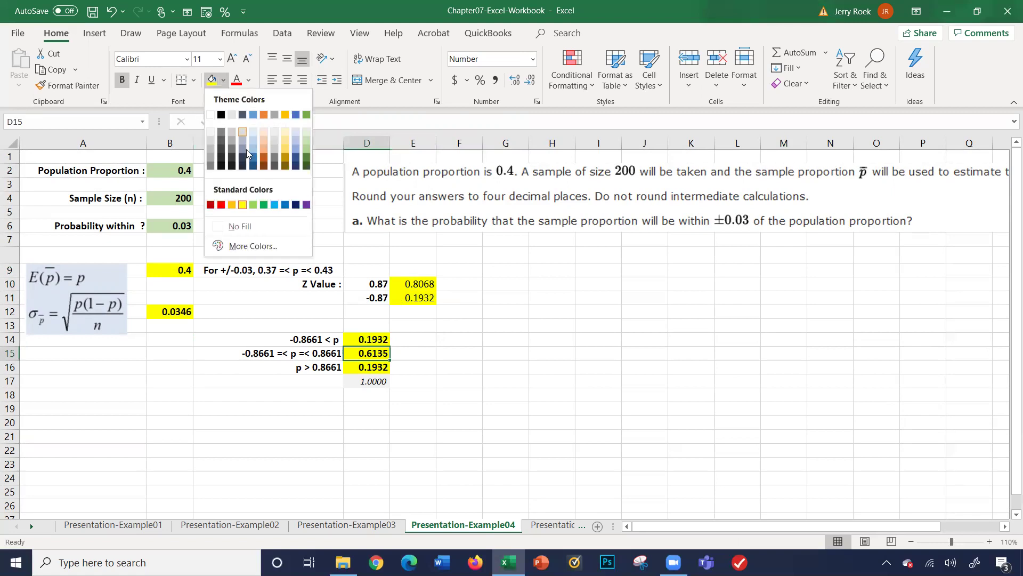
left_click(306, 140)
left_click(314, 418)
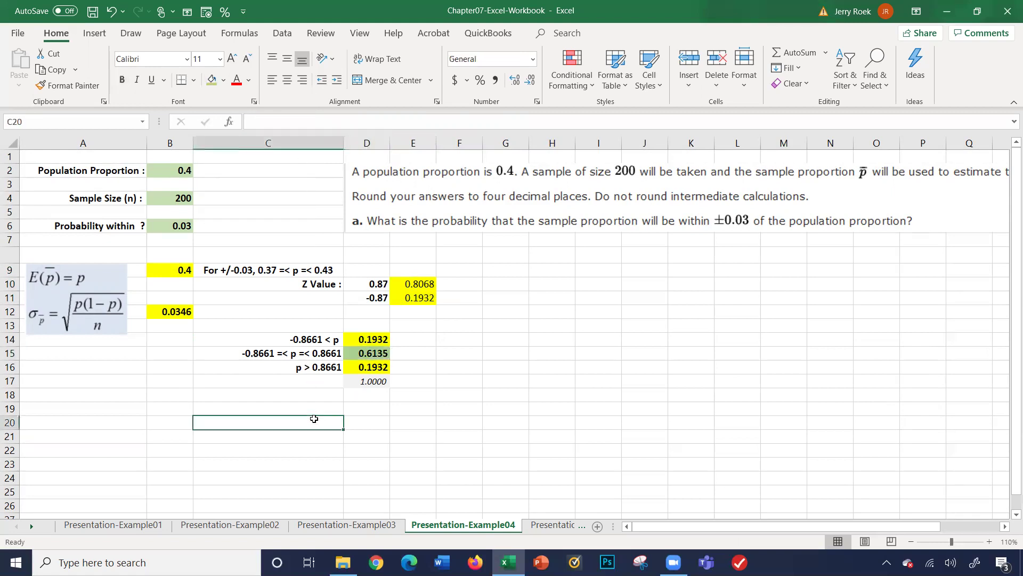
key("Up")
key("Up")
key("Up")
key("Up")
key("Up")
key("Right")
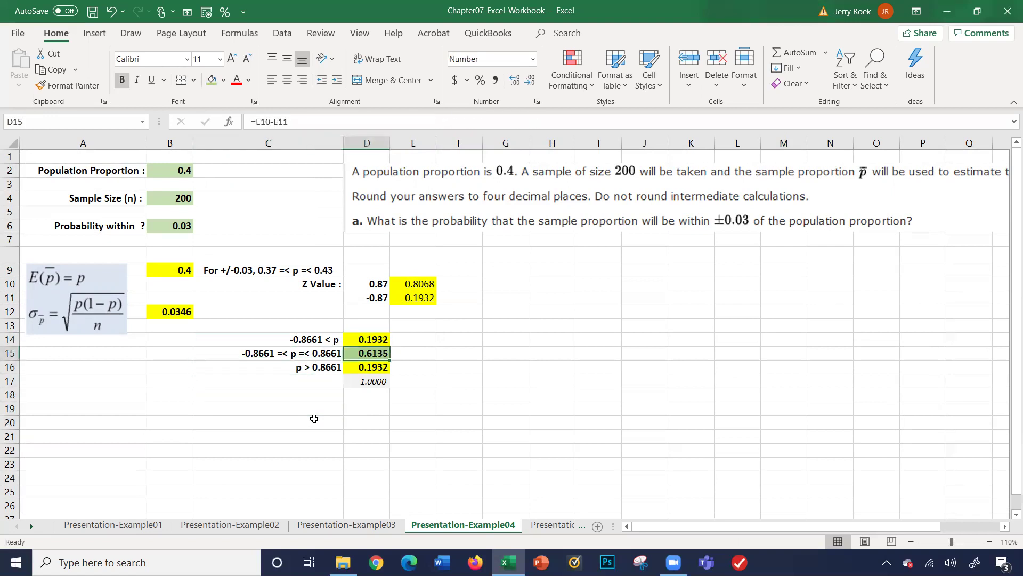
Step: Check probabilities D14:D16 and D10's Z formula unchanged, then go to Presentation-Example05
left_click(352, 346)
left_click_drag(352, 346, 350, 363)
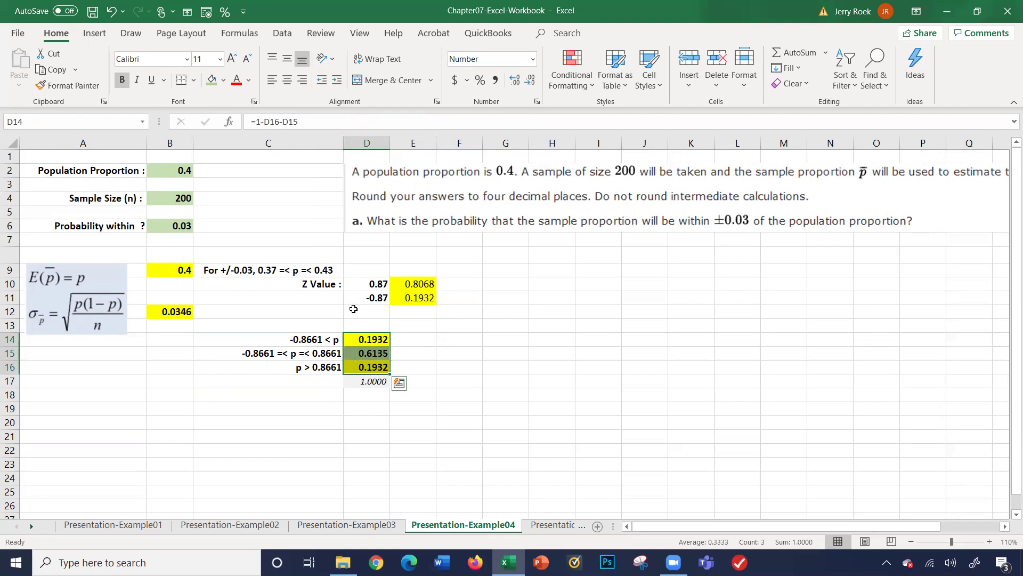
left_click(353, 283)
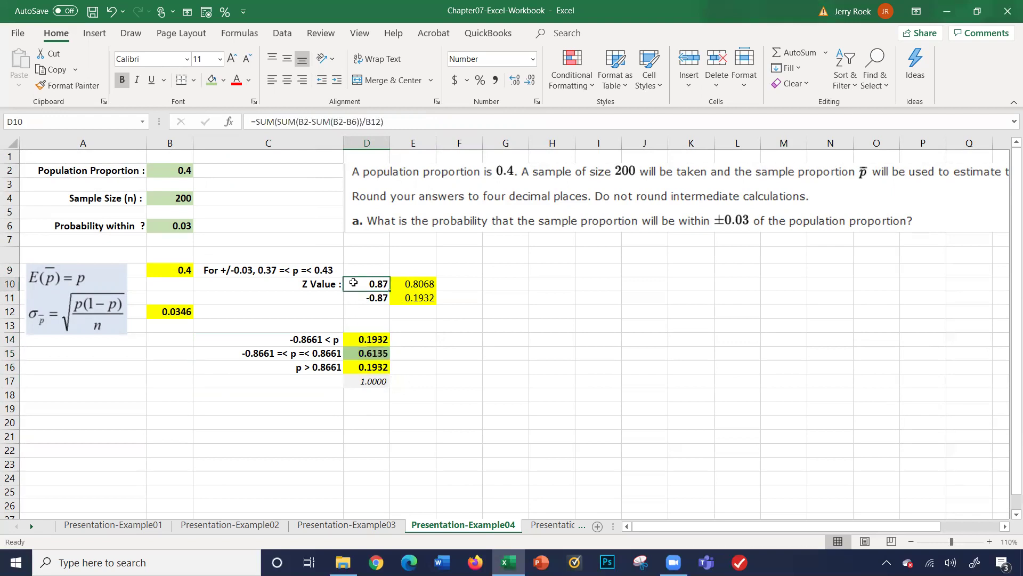
left_click(301, 121)
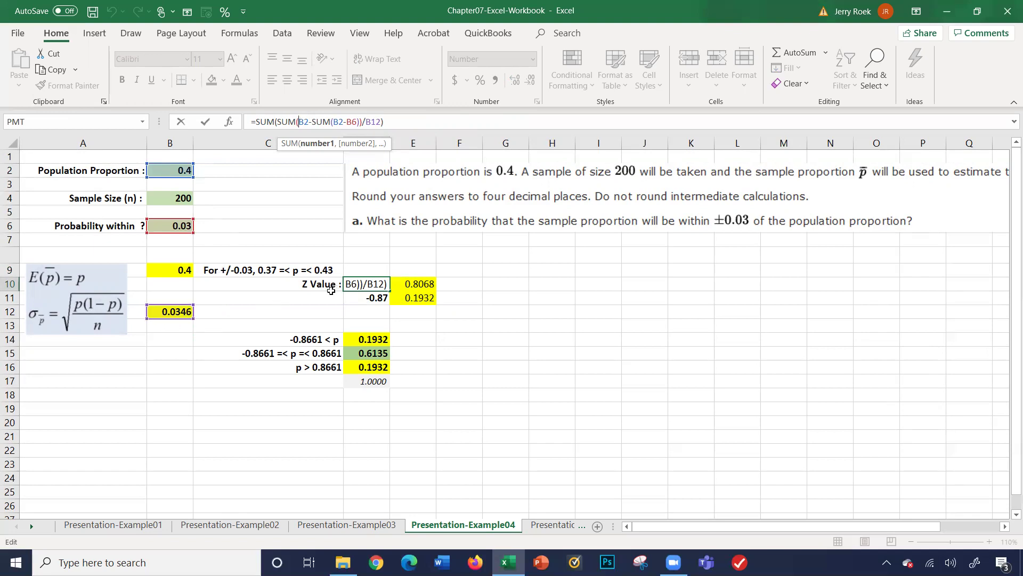
left_click(296, 314)
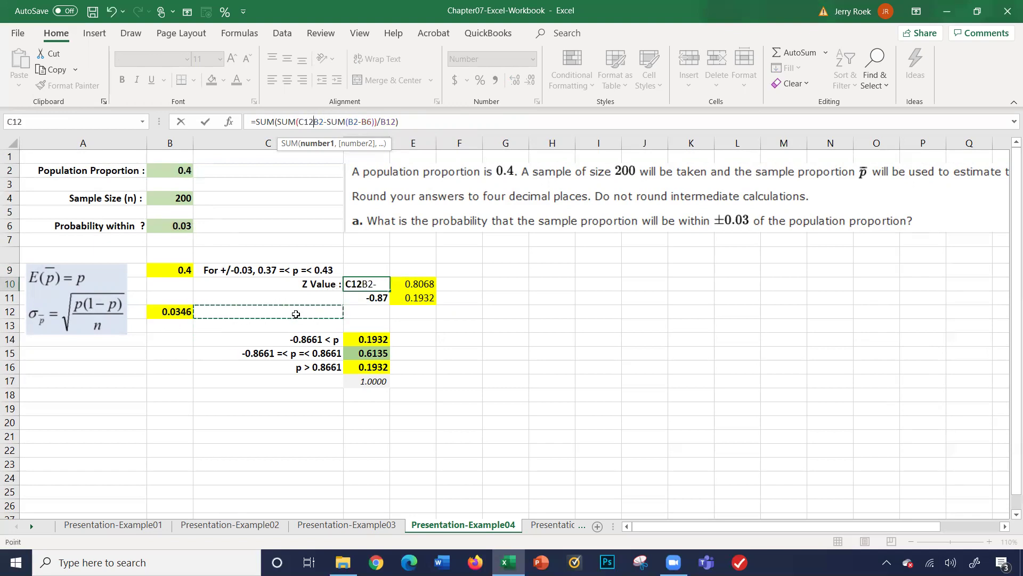
key("Escape")
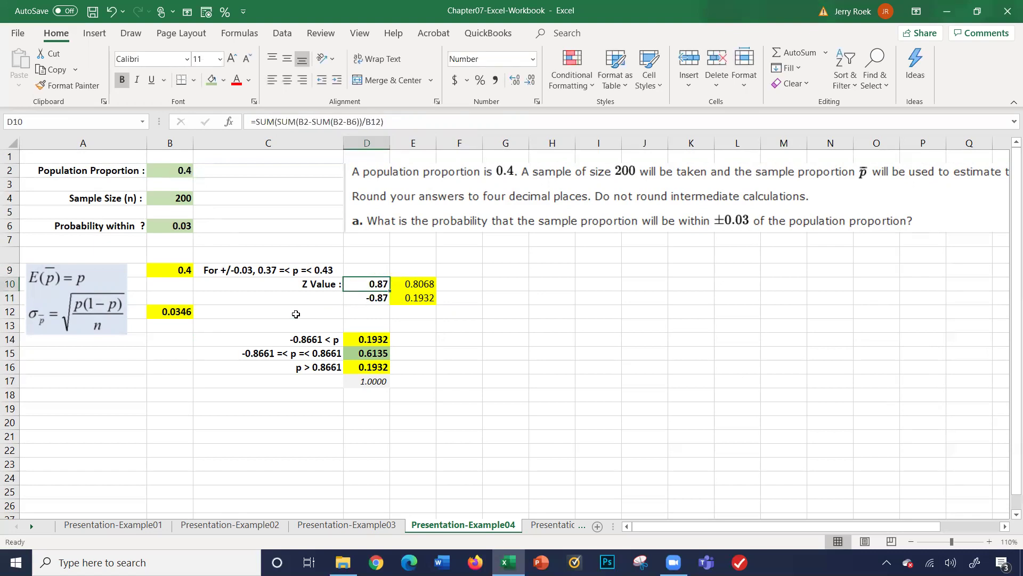
left_click(543, 525)
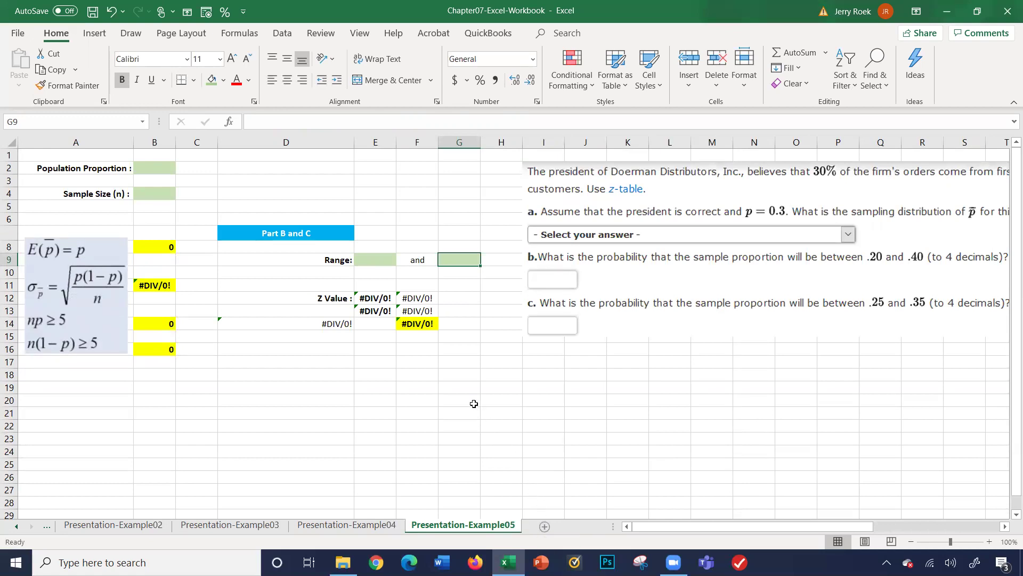
left_click(677, 527)
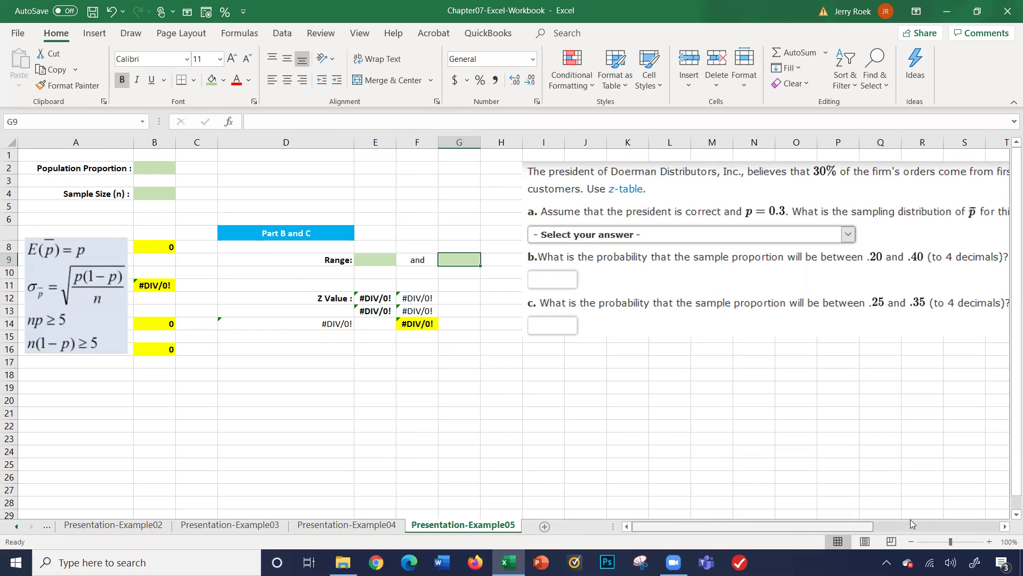
left_click(889, 526)
right_click(887, 525)
left_click(880, 525)
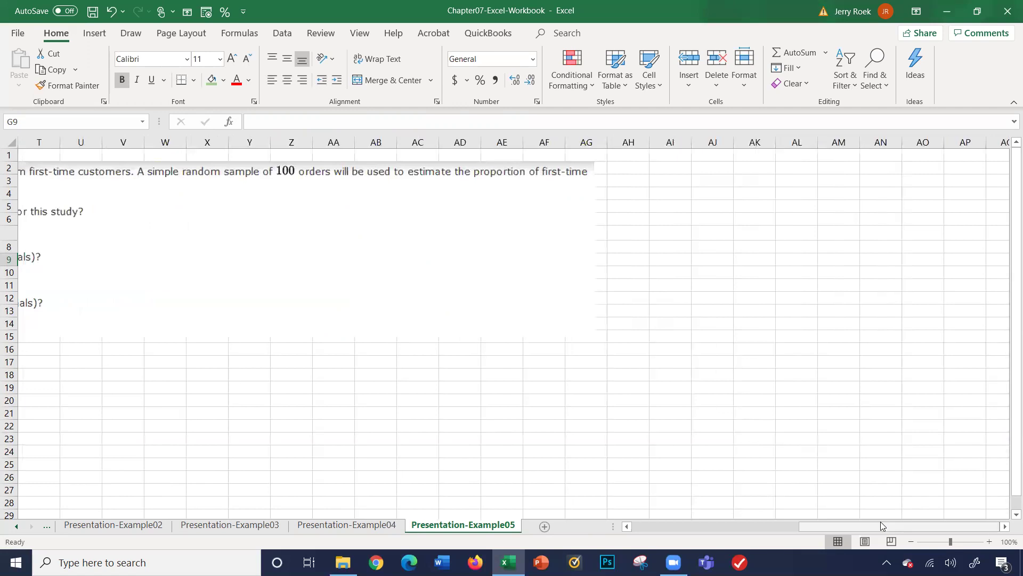
left_click_drag(867, 525, 776, 524)
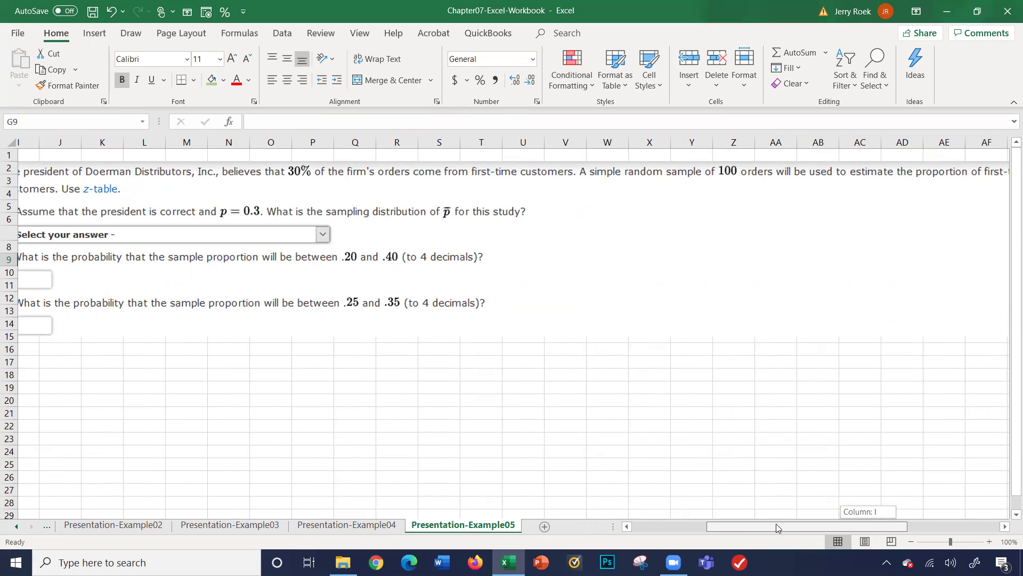
mouse_move(776, 525)
left_mouse_down()
mouse_move(795, 525)
mouse_move(767, 528)
left_mouse_up()
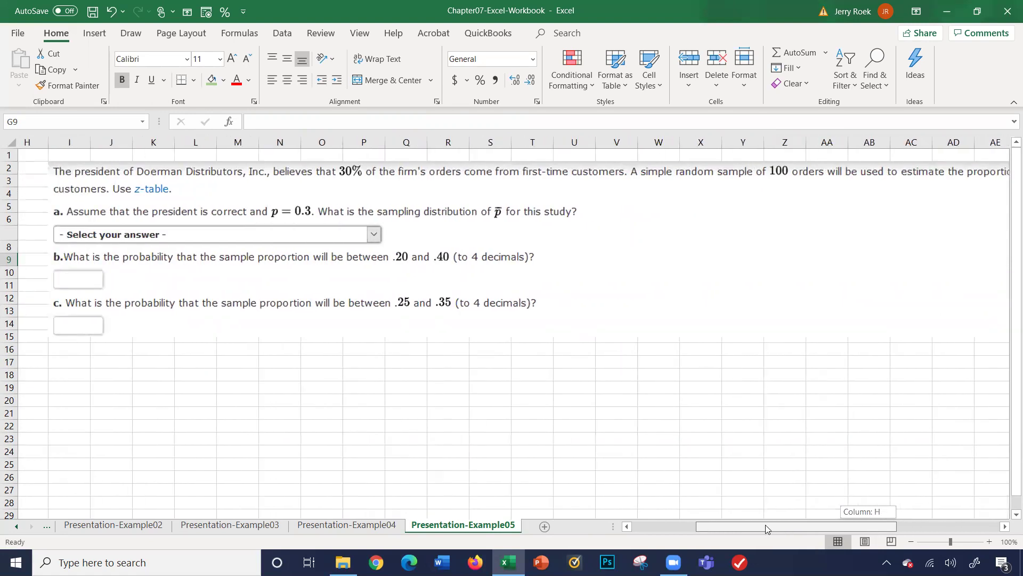
left_click_drag(767, 528, 760, 526)
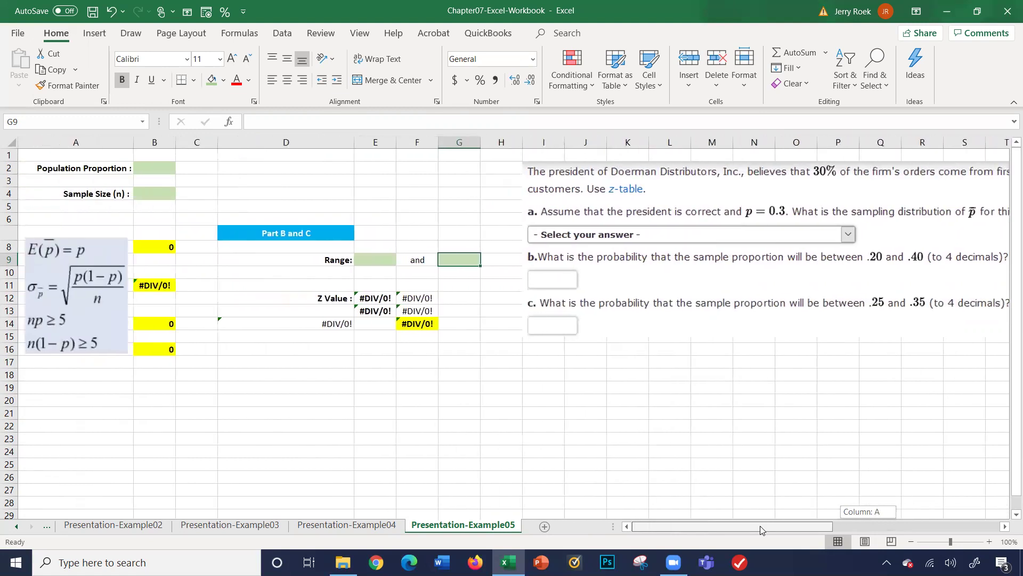
left_click_drag(760, 526, 760, 525)
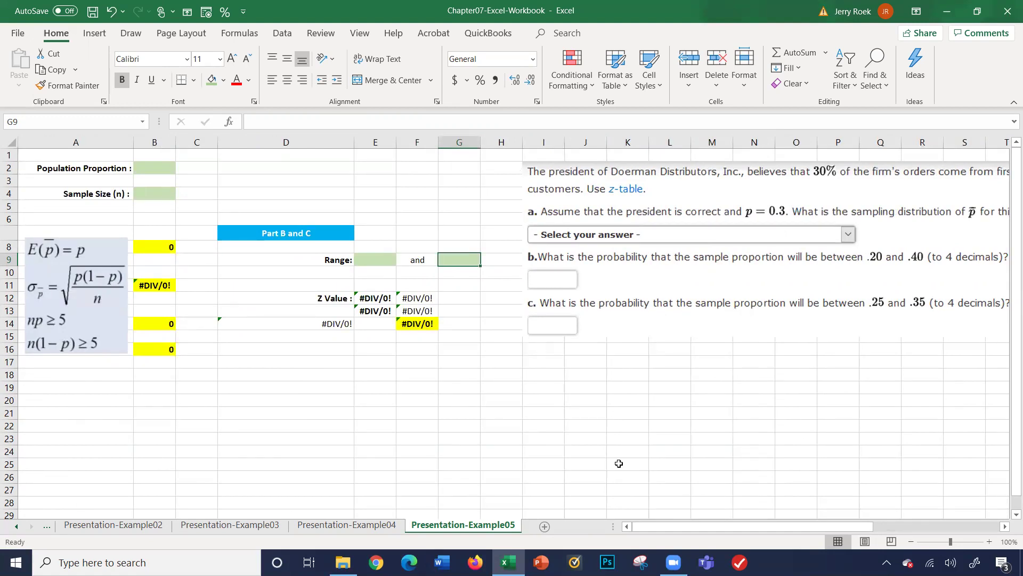
Step: Enter 0.3 as the population proportion in B2 and 100 as the sample size below it
left_click(170, 170)
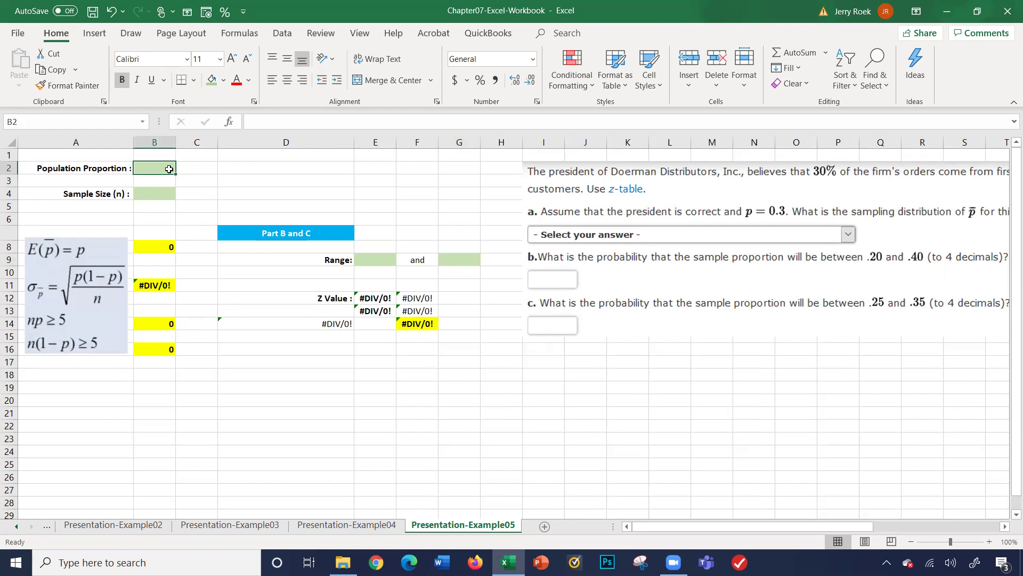
type("0.3")
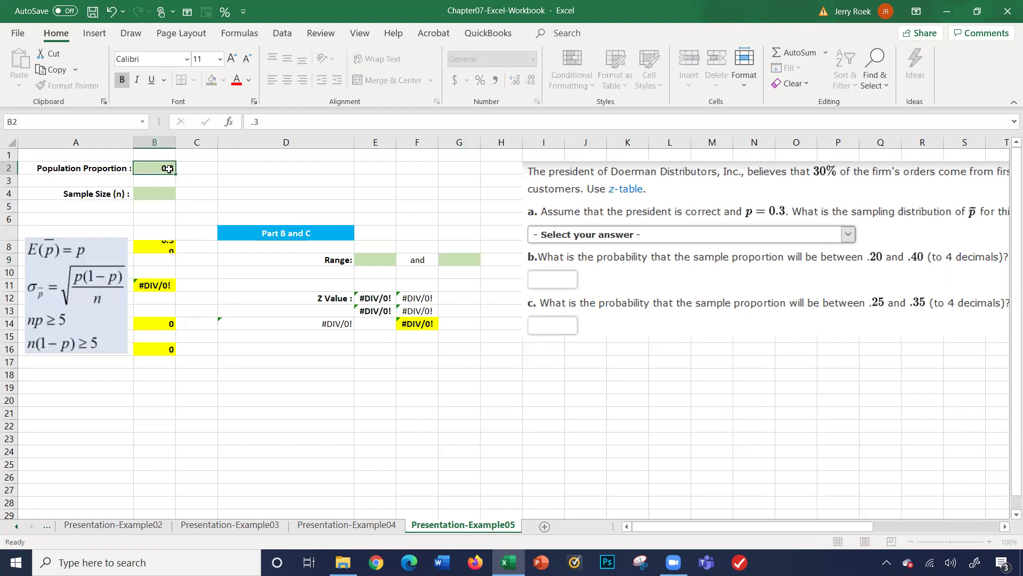
key("Return")
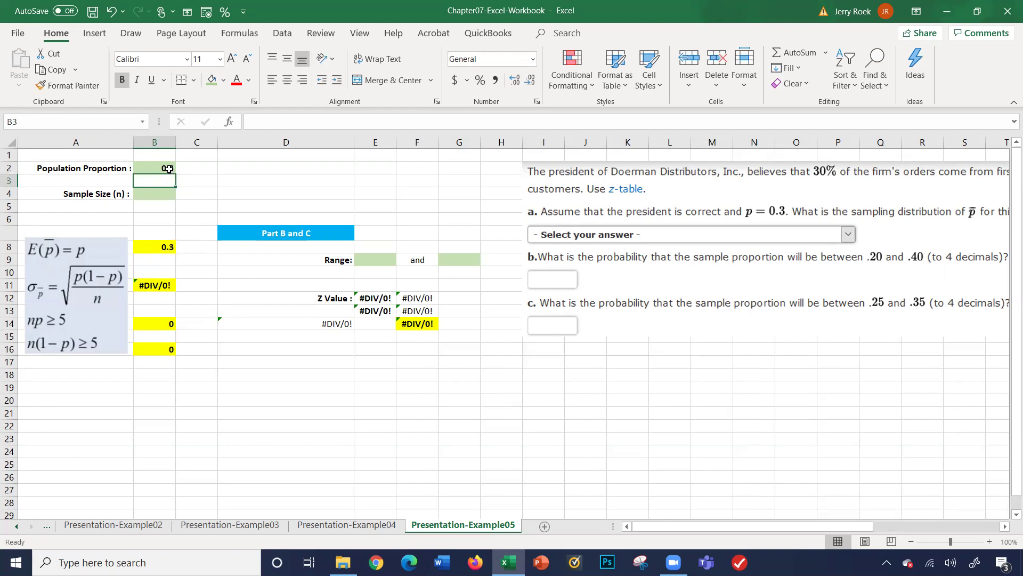
key("Down")
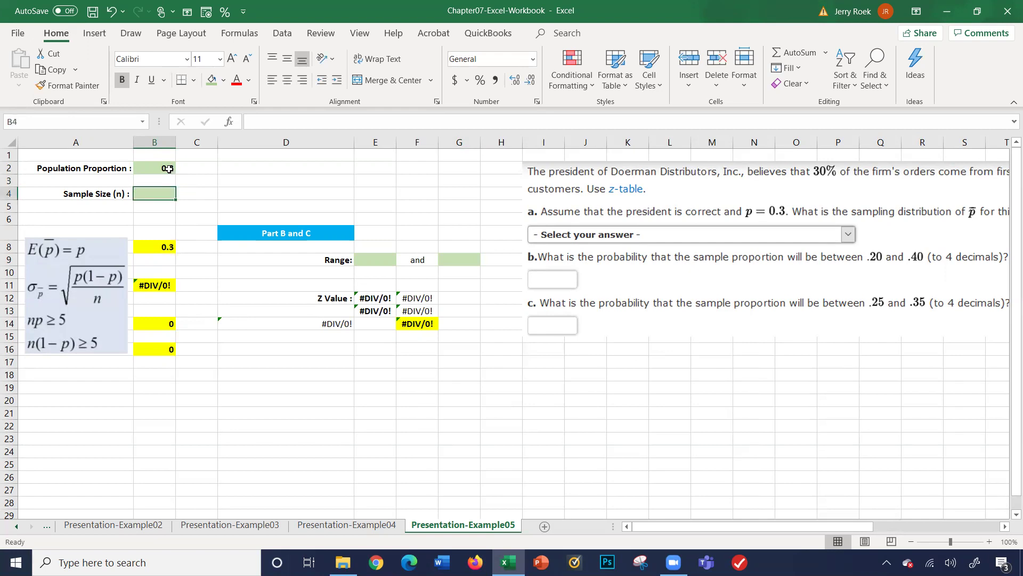
type("100")
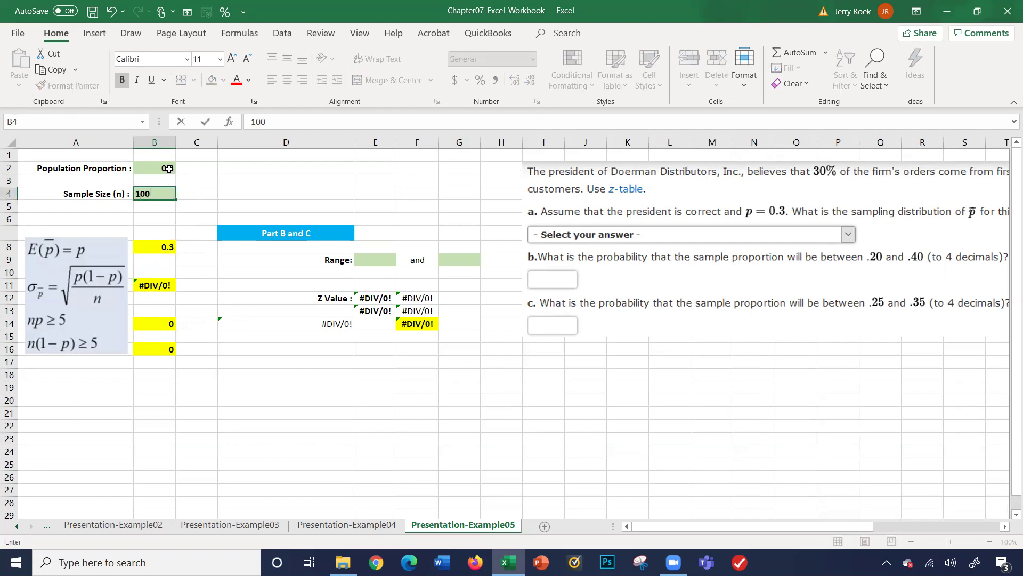
key("Return")
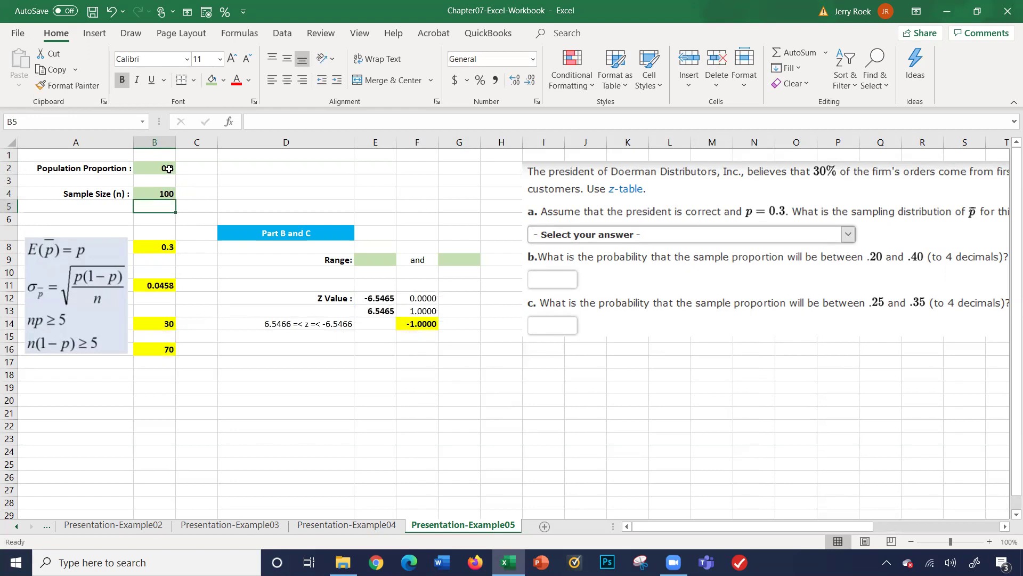
key("Up")
key("Up")
key("Up")
key("Down")
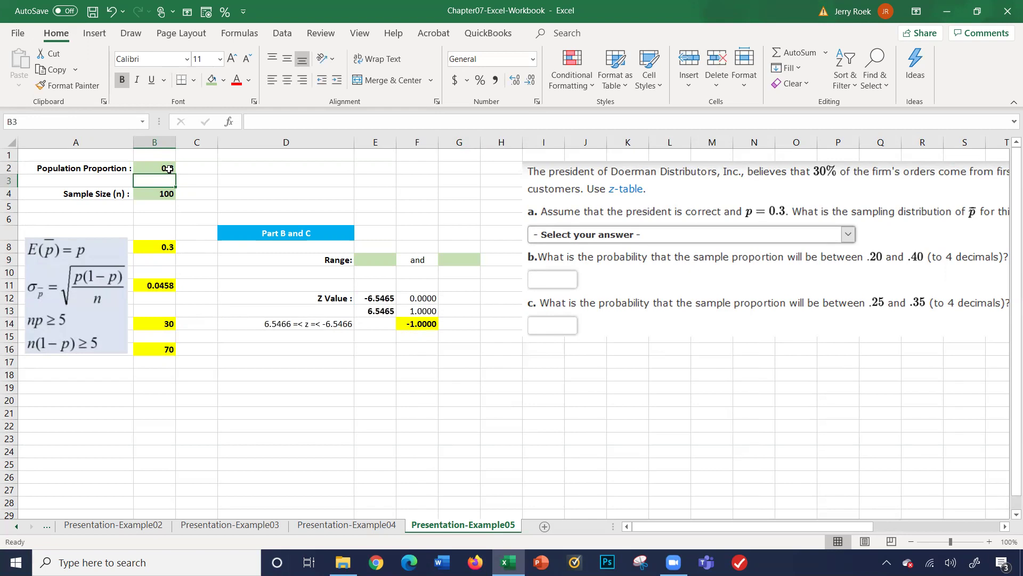
key("Down")
key("Down")
key("Down")
key("Down")
key("Down")
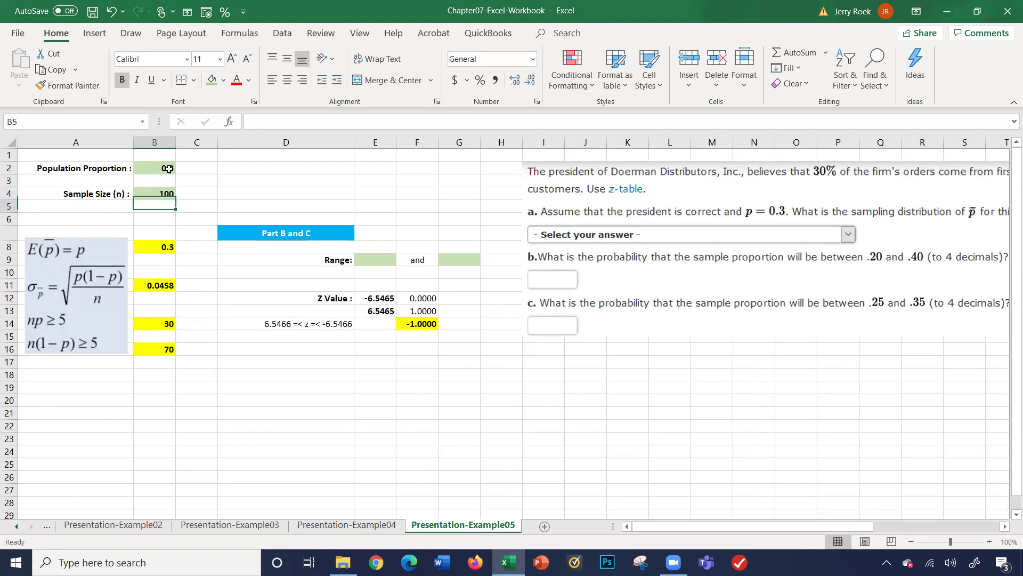
key("Left")
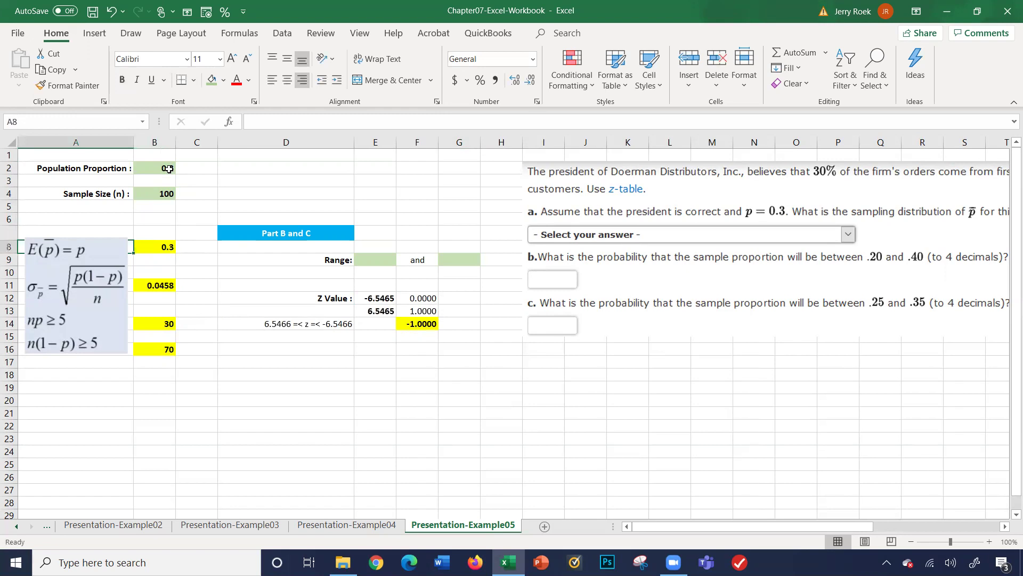
key("Right")
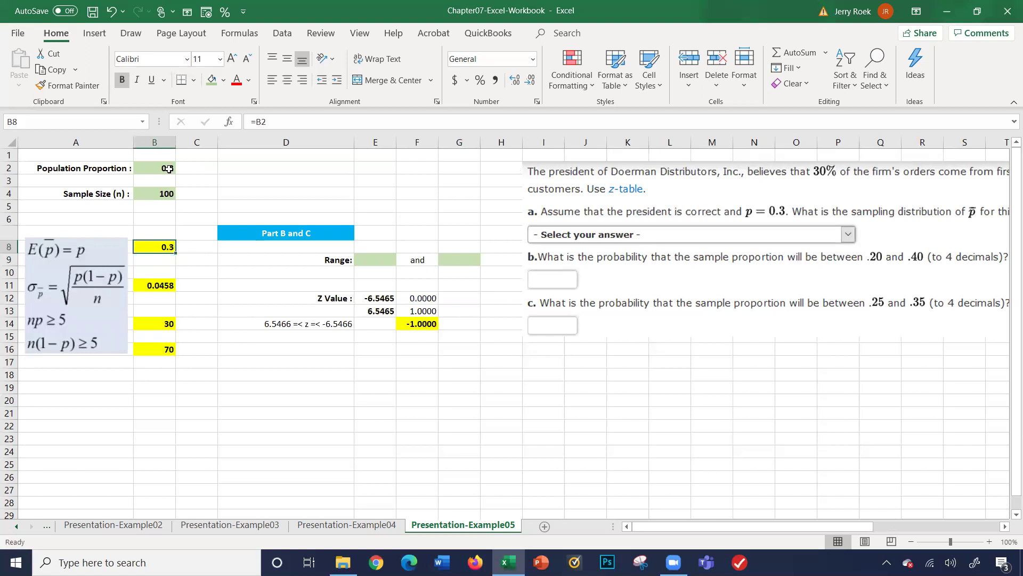
key("Down")
key("Down")
key("Down")
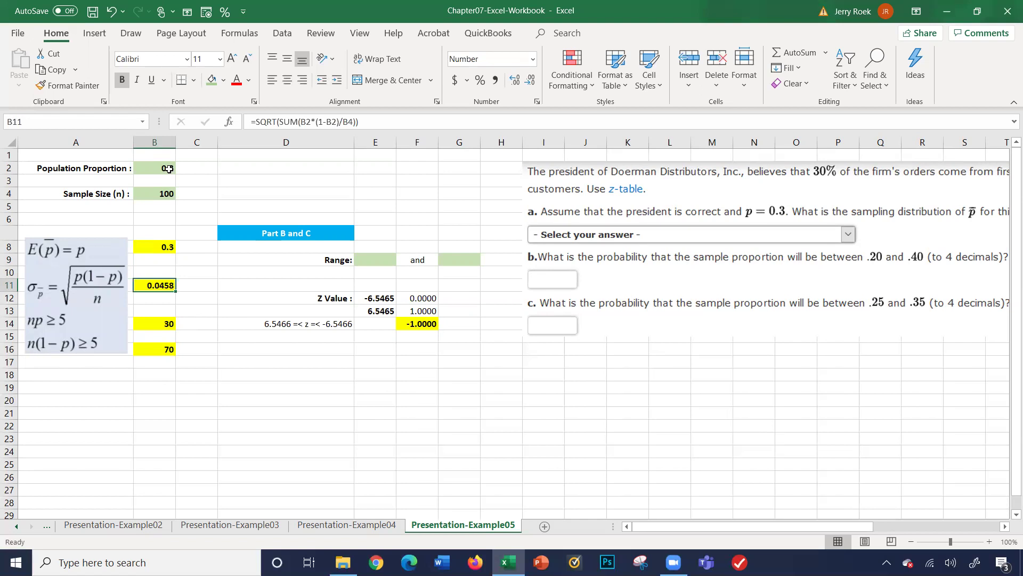
key("Down")
key("Down")
key("Down")
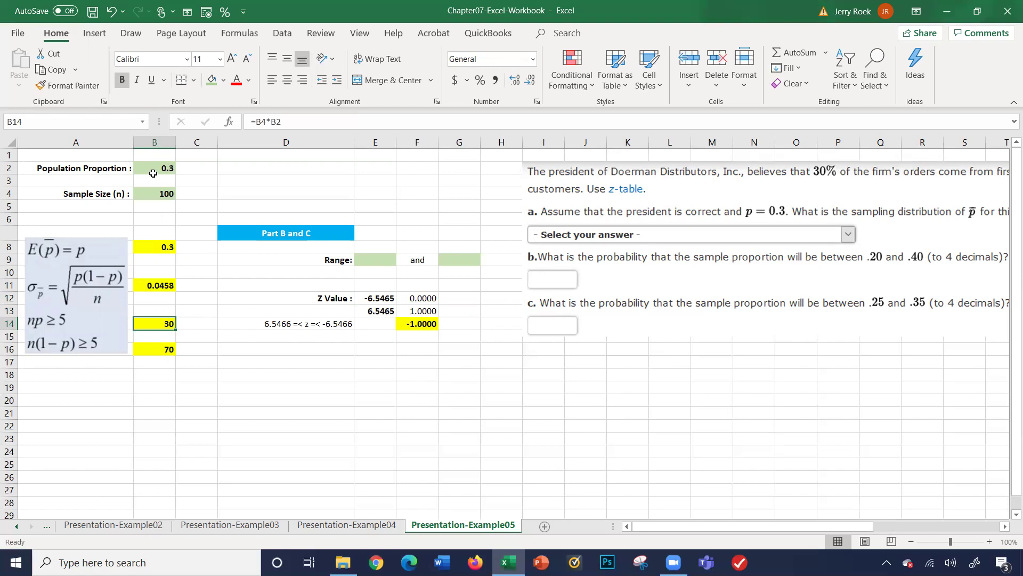
key("Down")
key("Down")
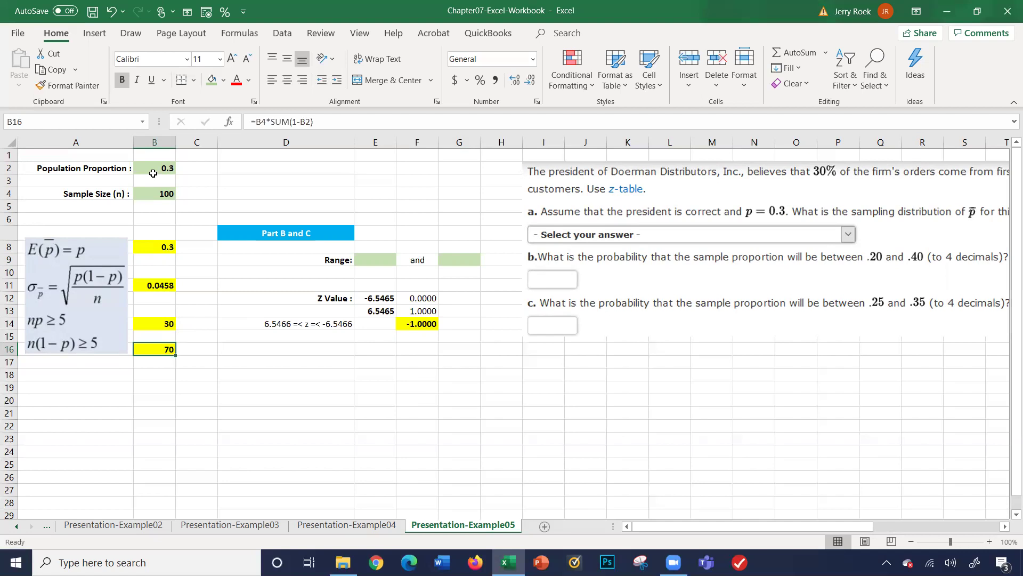
key("Up")
key("Up")
key("Up")
key("Up")
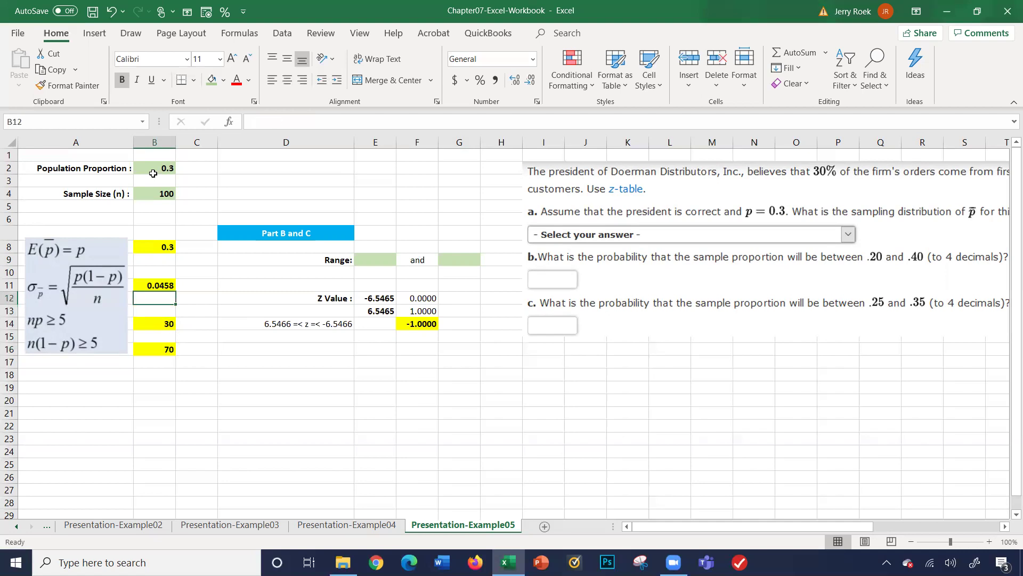
key("Down")
key("Down")
key("Down")
key("Up")
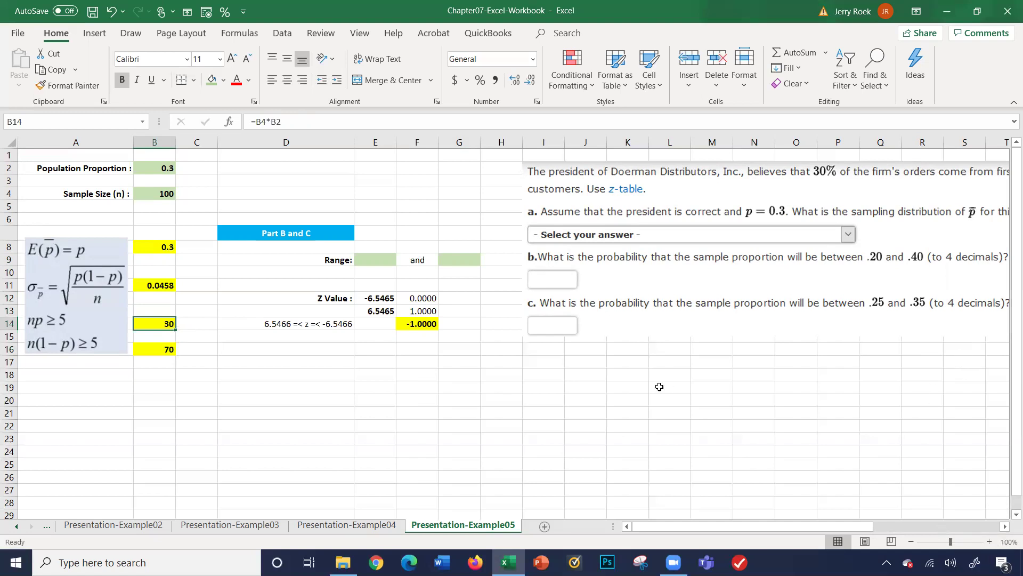
Step: Set the range bounds to 0.2 in E9 and 0.4 in G9
left_click(519, 366)
key("Up")
key("Up")
key("Up")
key("Up")
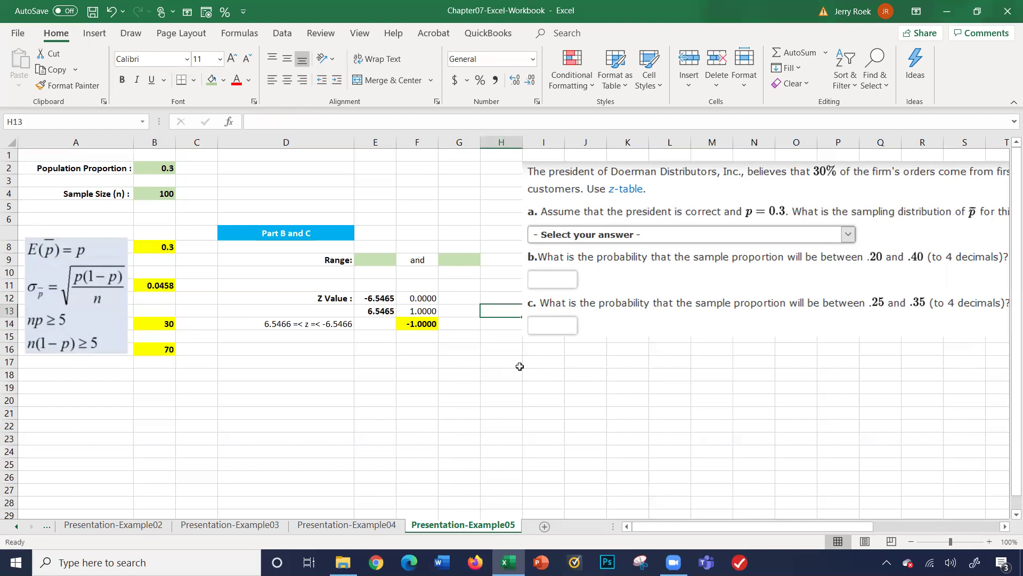
key("Left")
key("Left")
key("Left")
key("Left")
key("Up")
key("Up")
key("Up")
key("Up")
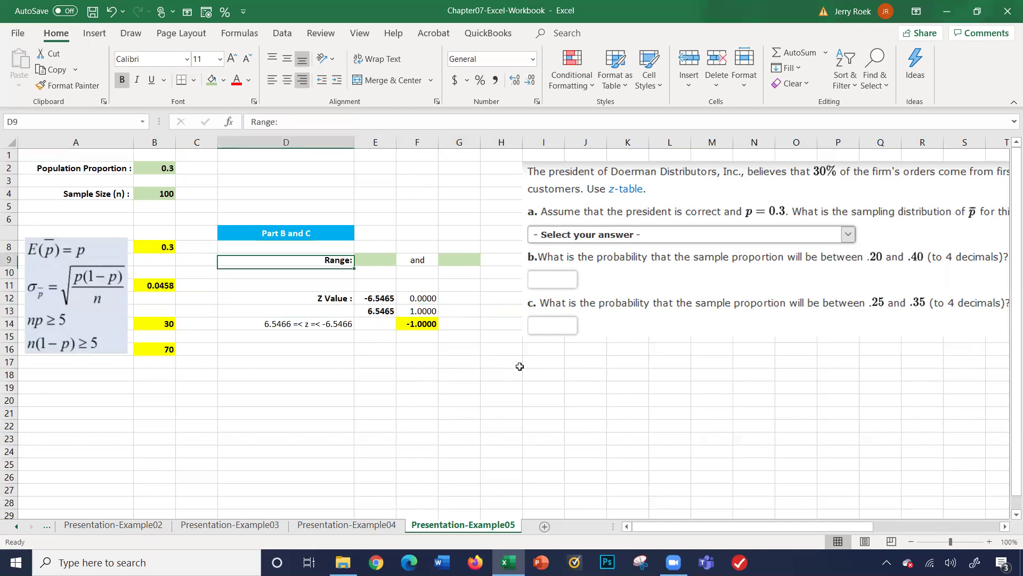
key("Right")
type("0.2")
key("Return")
key("Up")
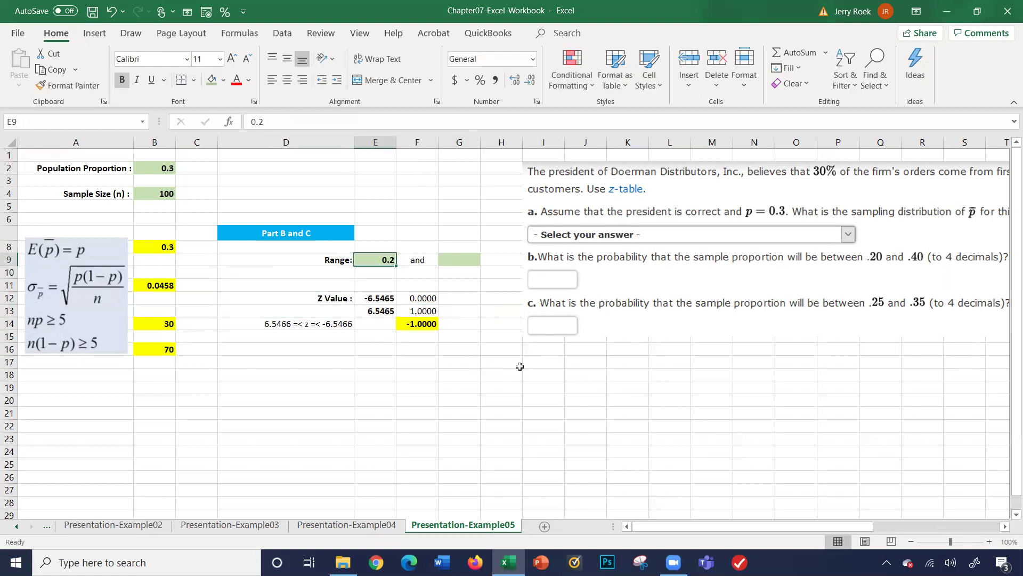
key("Right")
key("Right")
type("0.4")
key("Return")
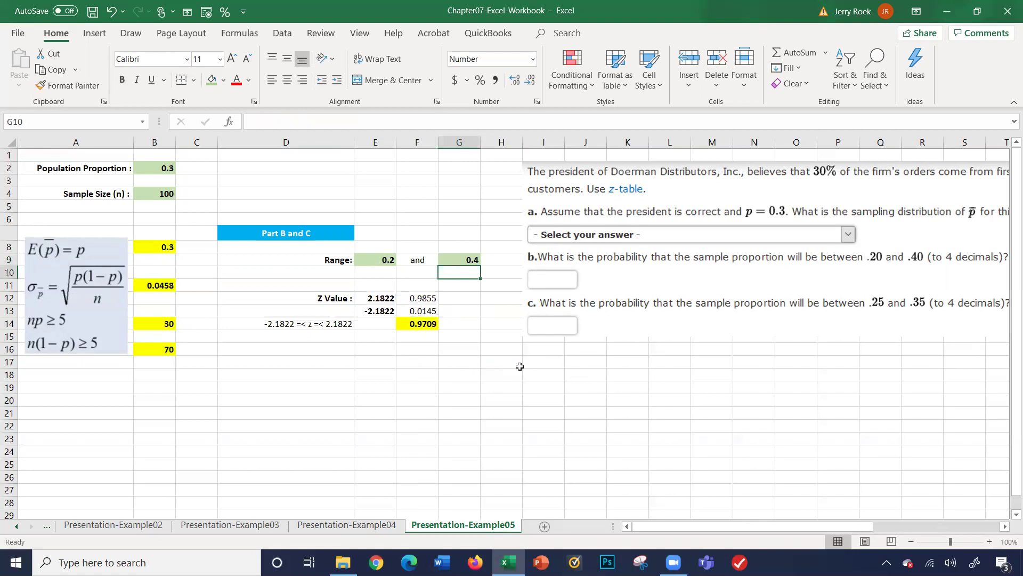
key("Left")
key("Left")
key("Down")
key("Down")
key("Down")
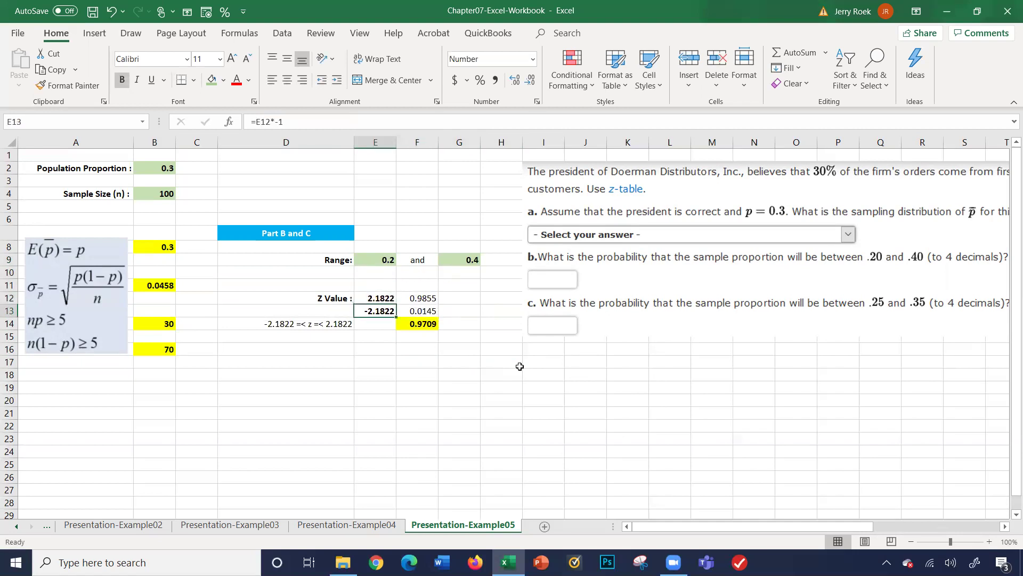
key("Right")
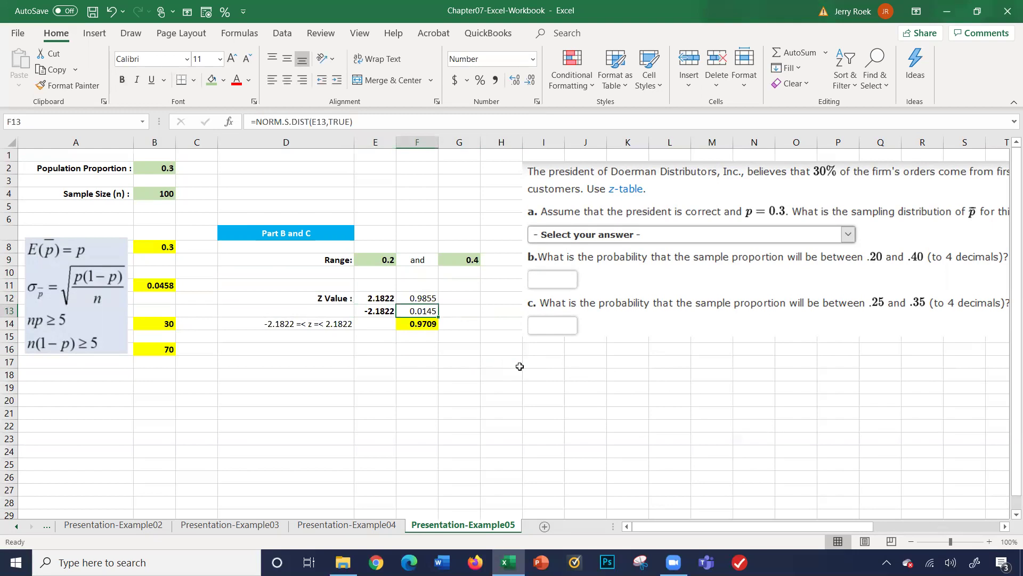
key("Up")
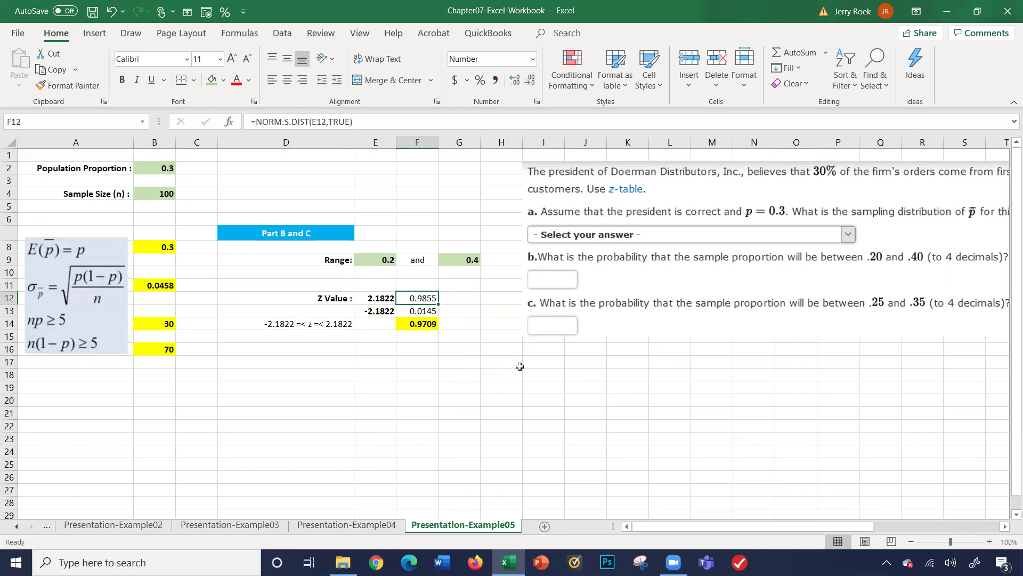
key("Down")
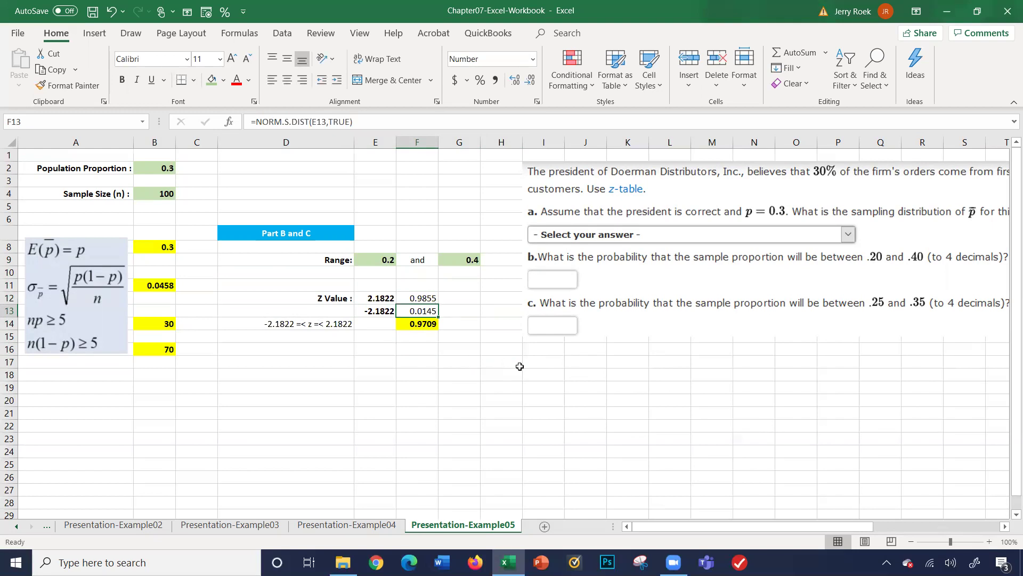
left_click_drag(416, 299, 416, 311)
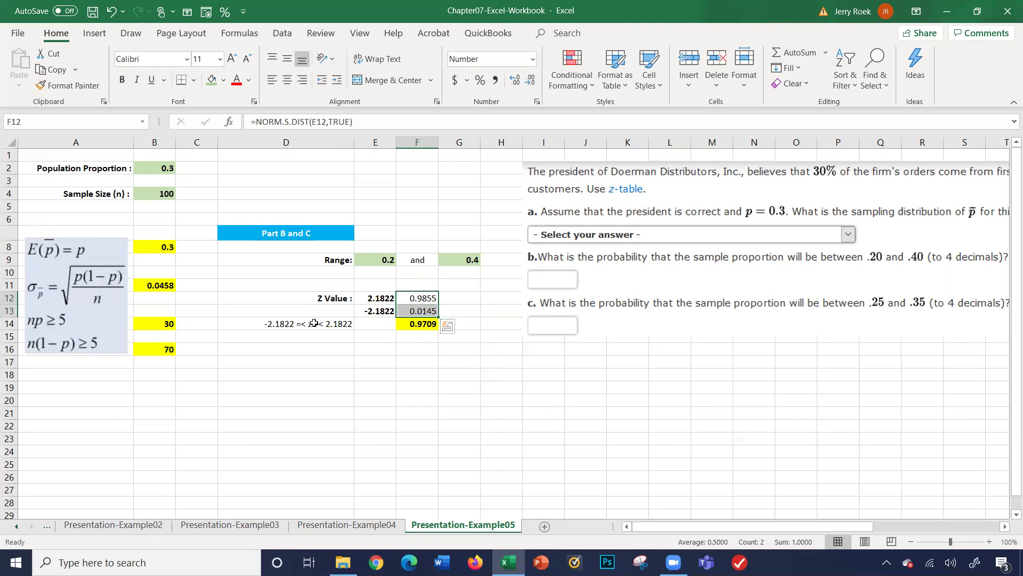
left_click(287, 325)
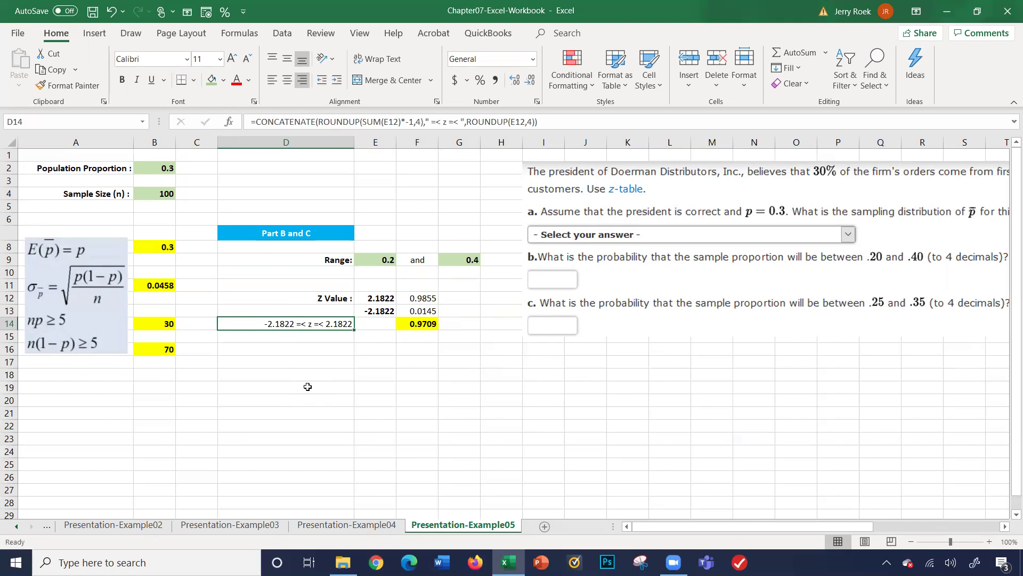
key("Right")
key("Right")
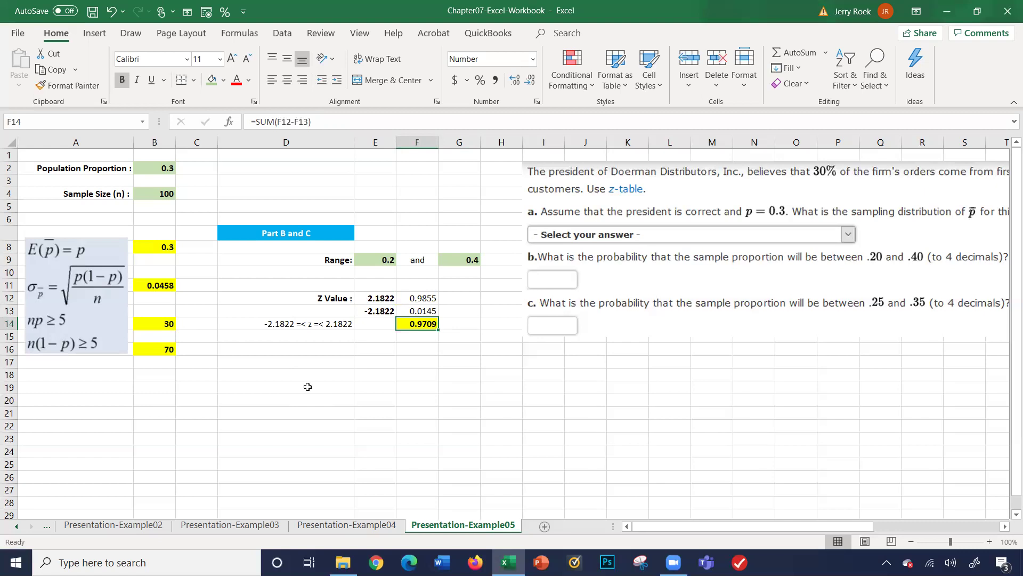
key("Right")
key("Left")
key("Up")
key("Up")
key("Up")
key("Up")
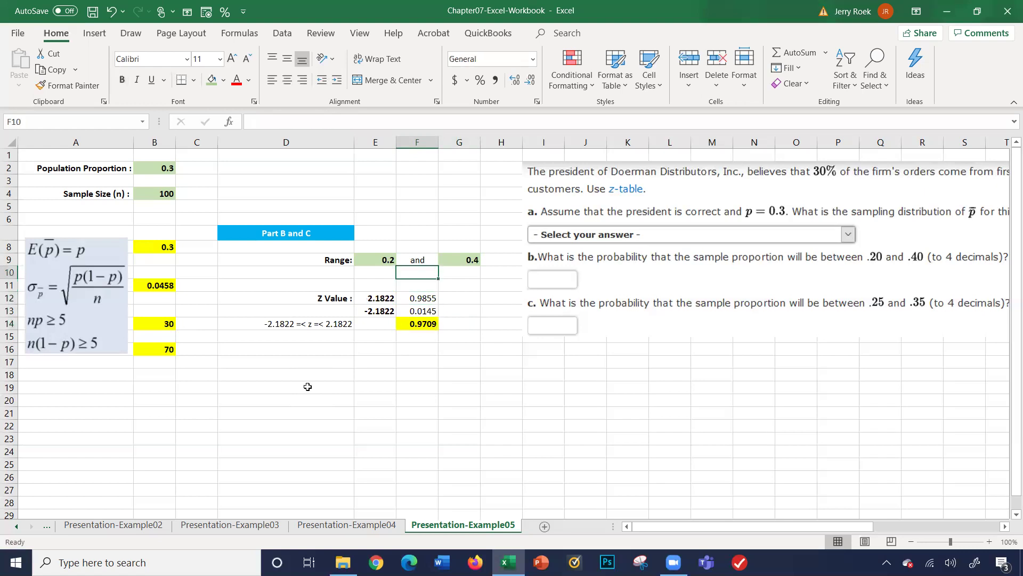
key("Left")
key("Up")
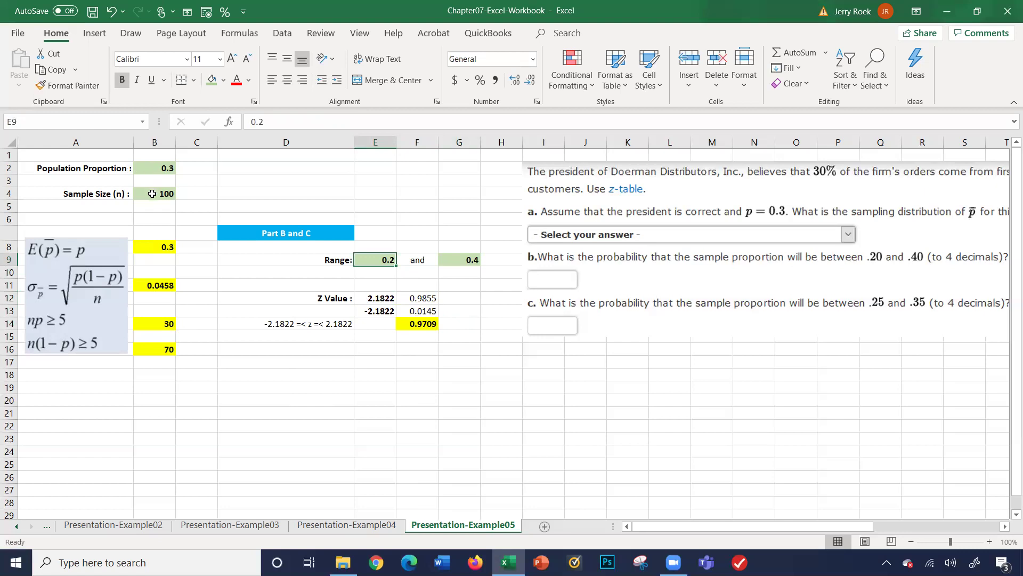
Step: Change the bounds to .25 in E9 and .35 in G9, then select the F14 probability
type(".25")
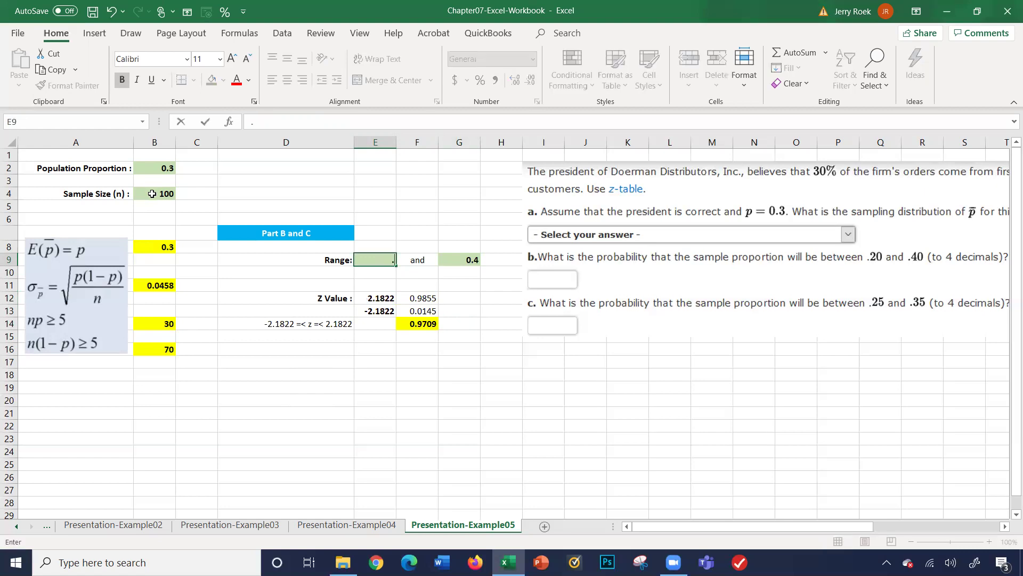
key("ctrl+Return")
key("Right")
key("Right")
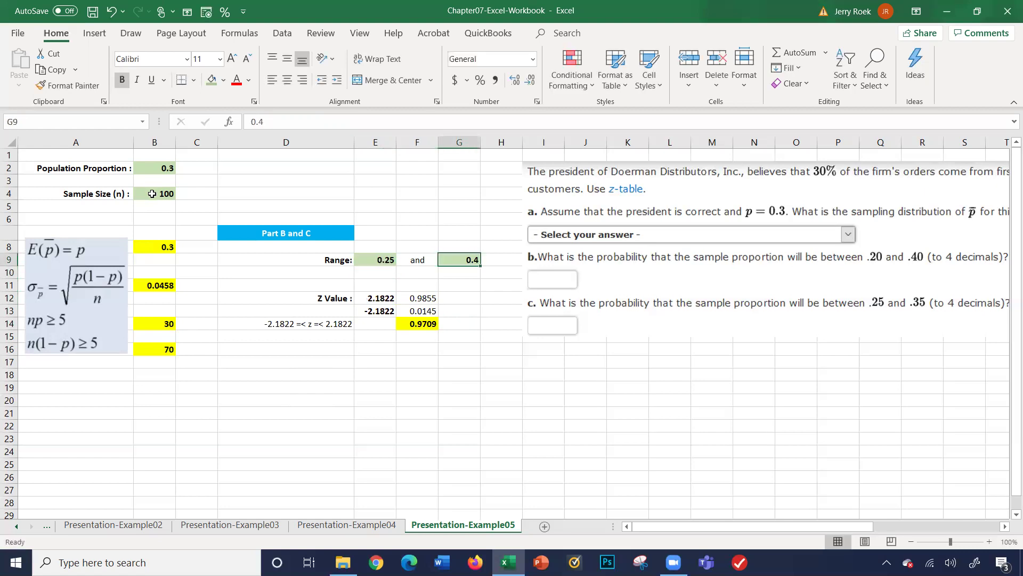
type(".35")
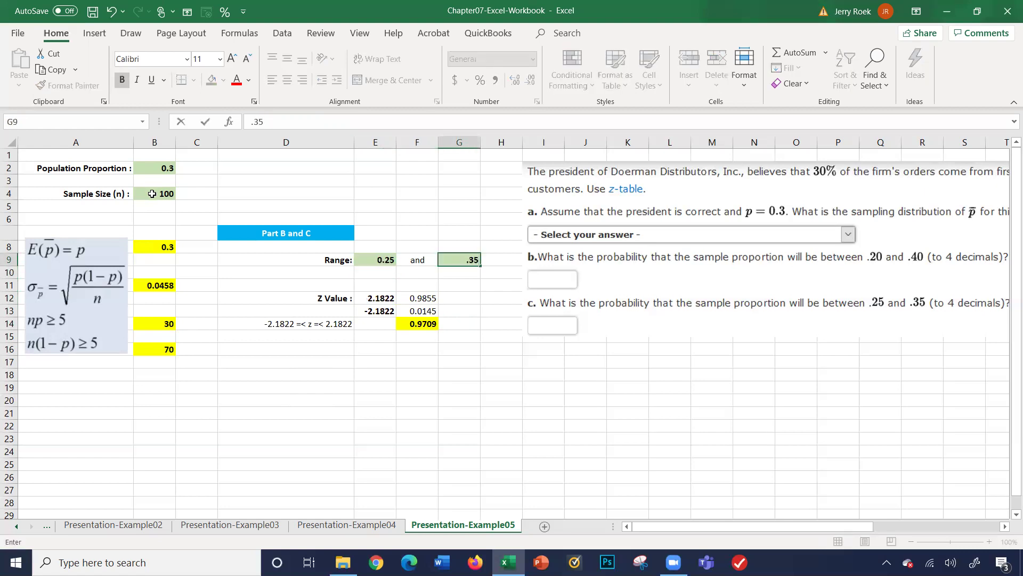
key("Return")
key("Down")
key("Down")
key("Down")
key("Down")
key("Left")
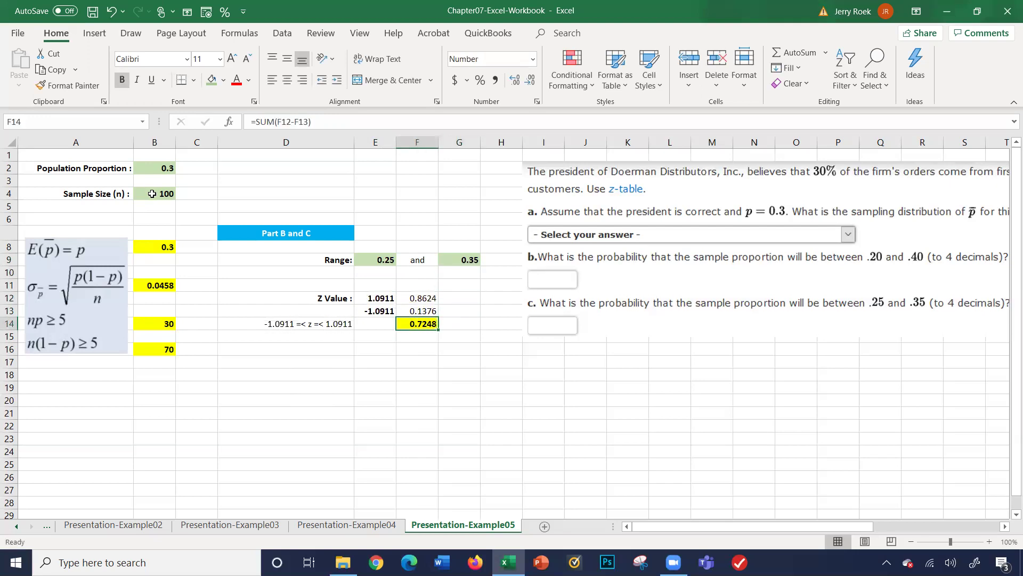